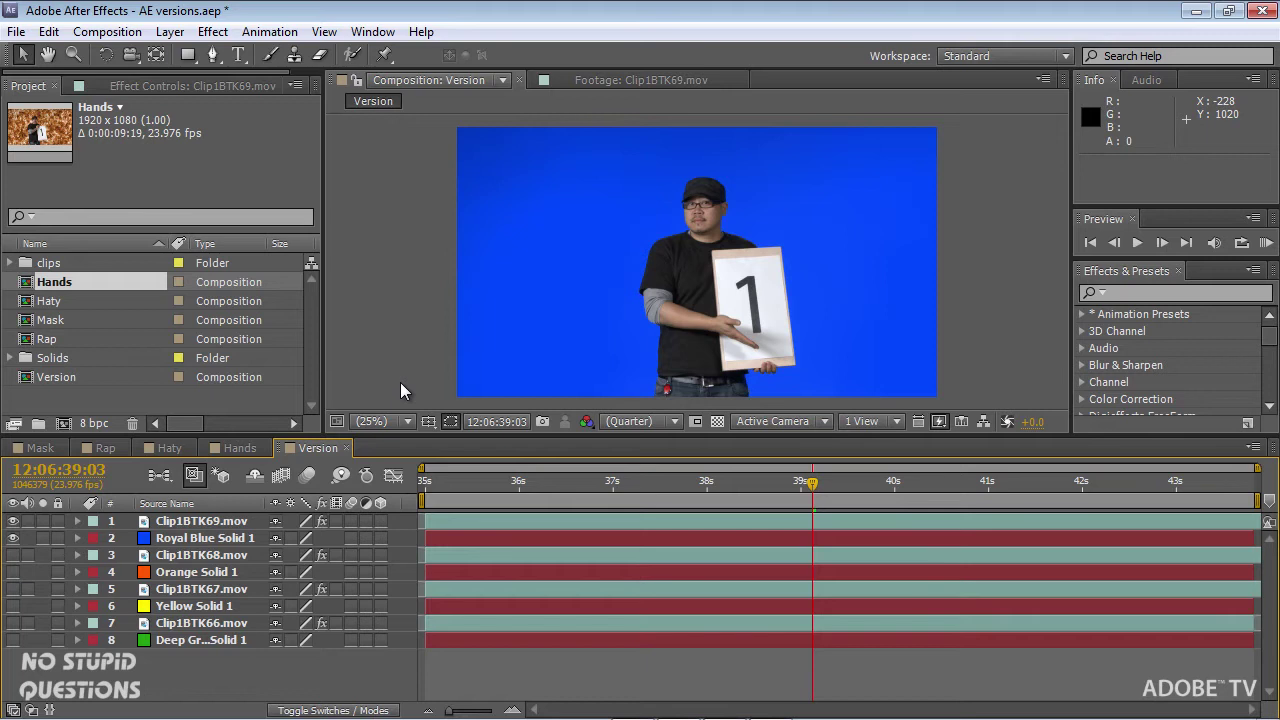
Toggle the blue card-1 clip and Royal Blue Solid off and on, then show the orange card-2 version
click(14, 521)
click(14, 538)
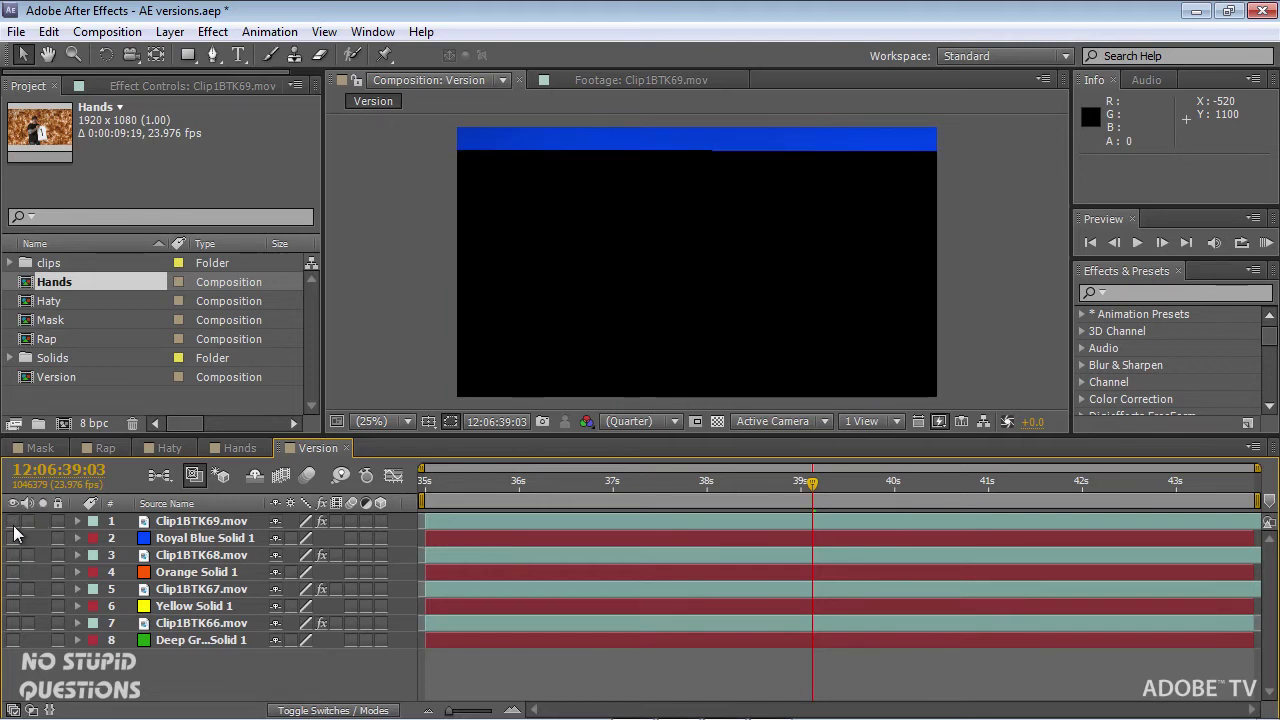
click(14, 521)
click(14, 538)
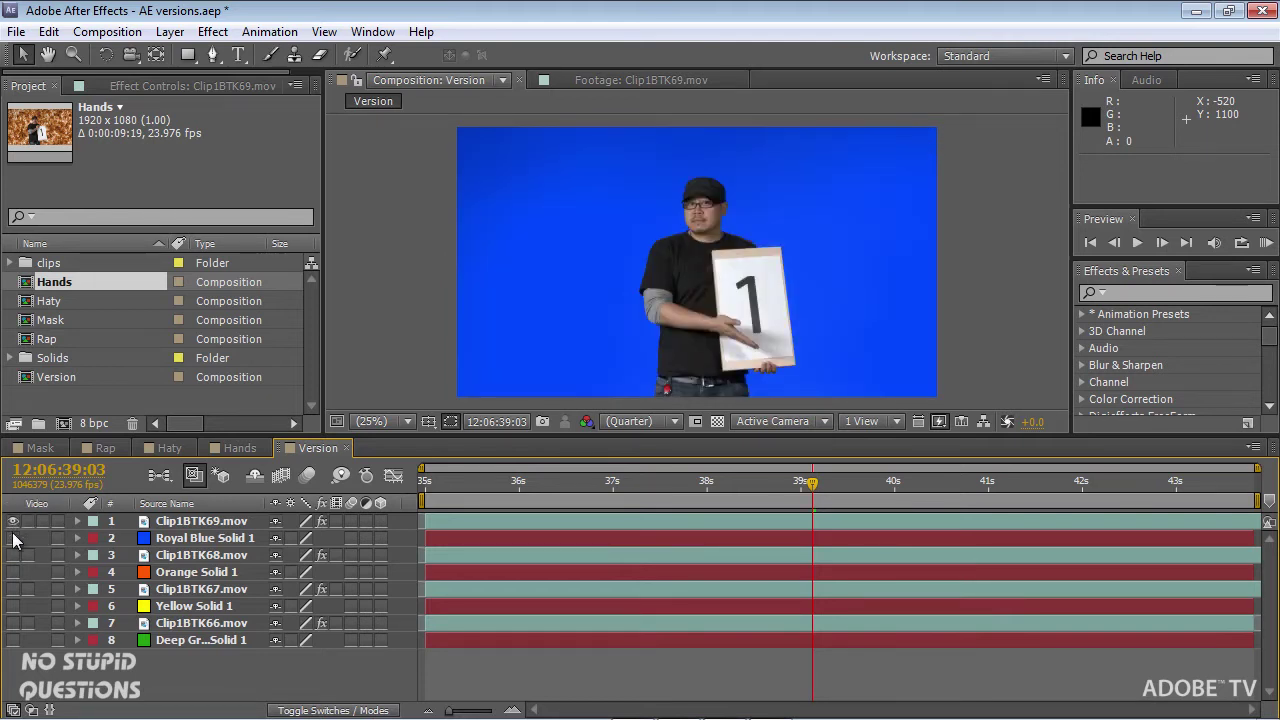
click(14, 538)
click(14, 521)
click(14, 572)
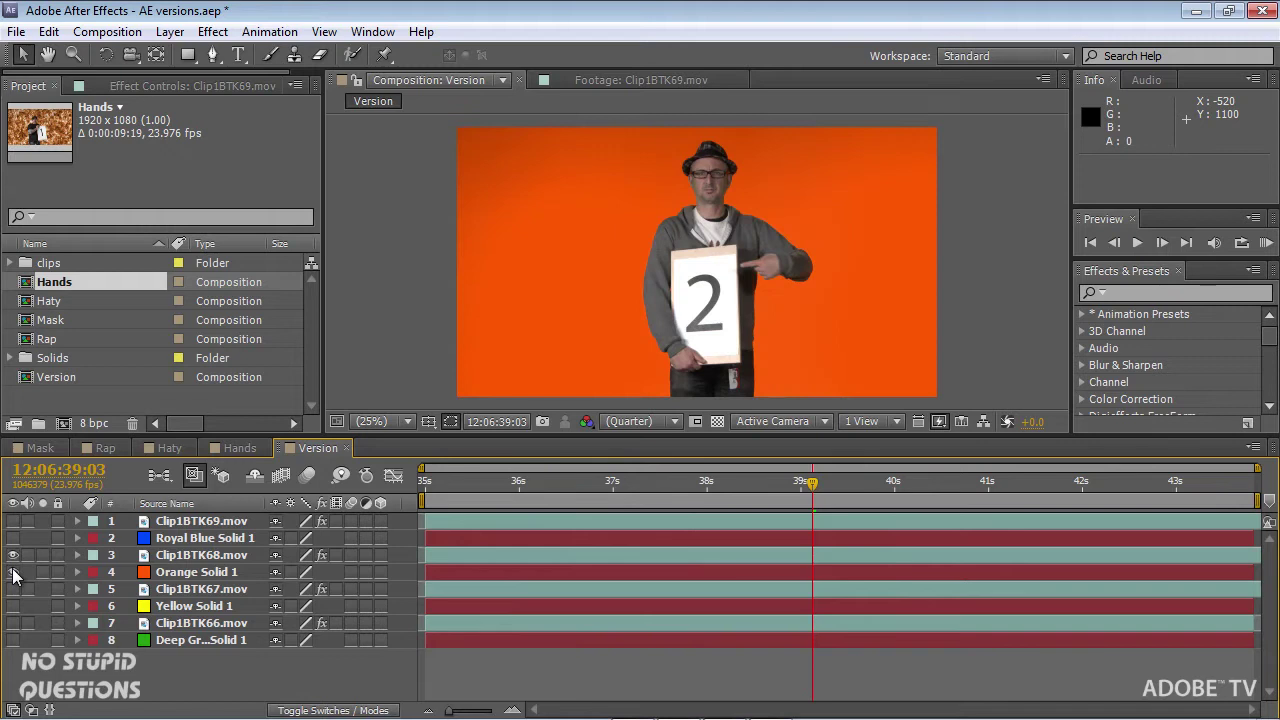
Preview the yellow and green versions, restore the blue card-1 version, and save the project
click(14, 589)
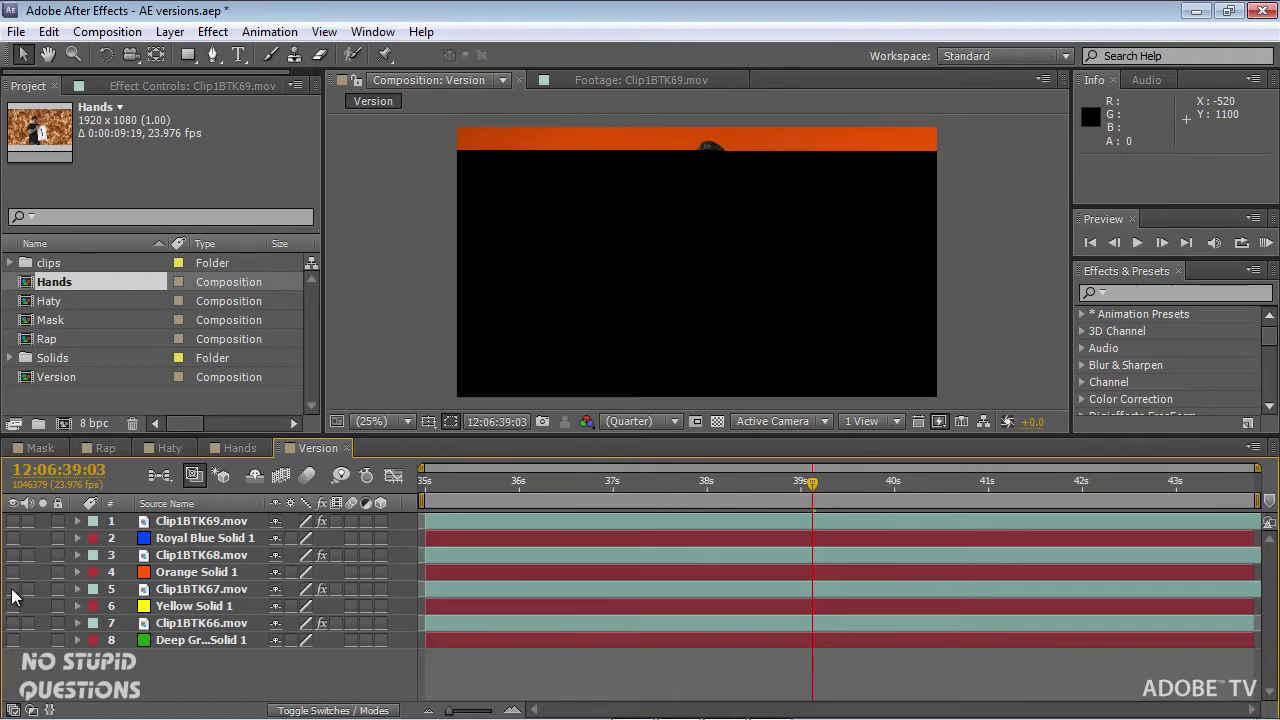
click(14, 606)
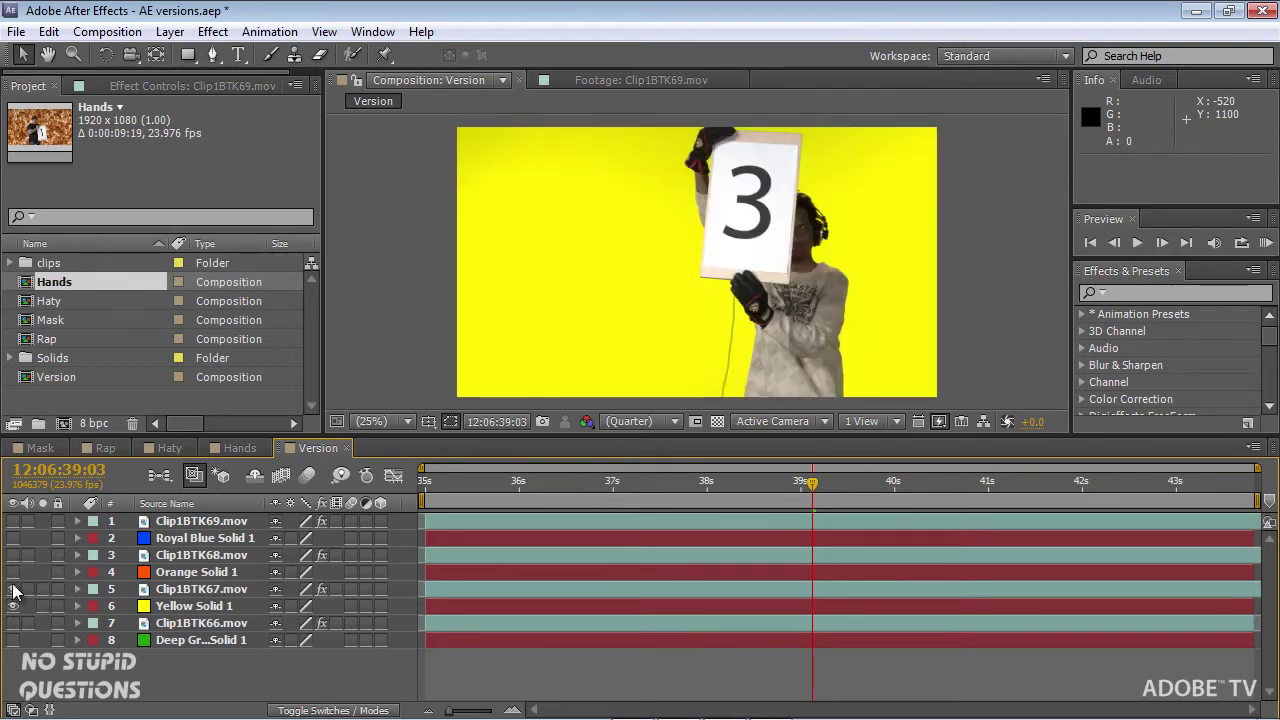
click(14, 623)
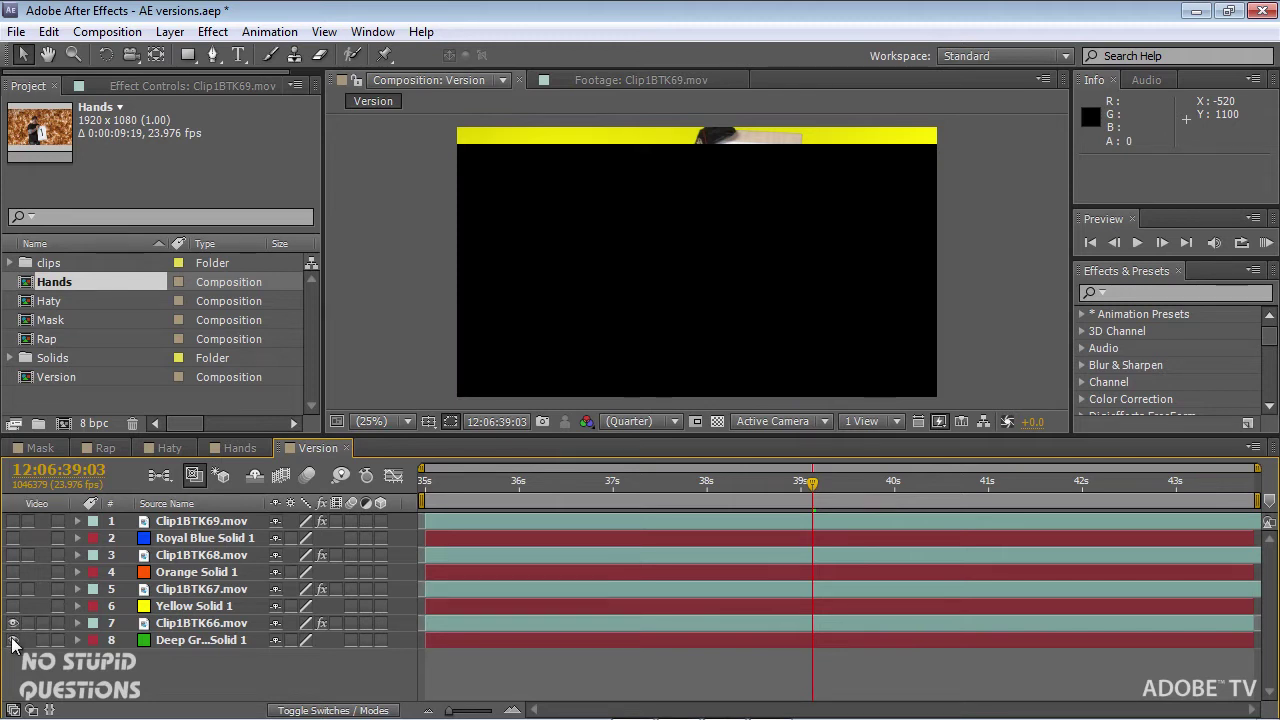
click(14, 641)
click(13, 623)
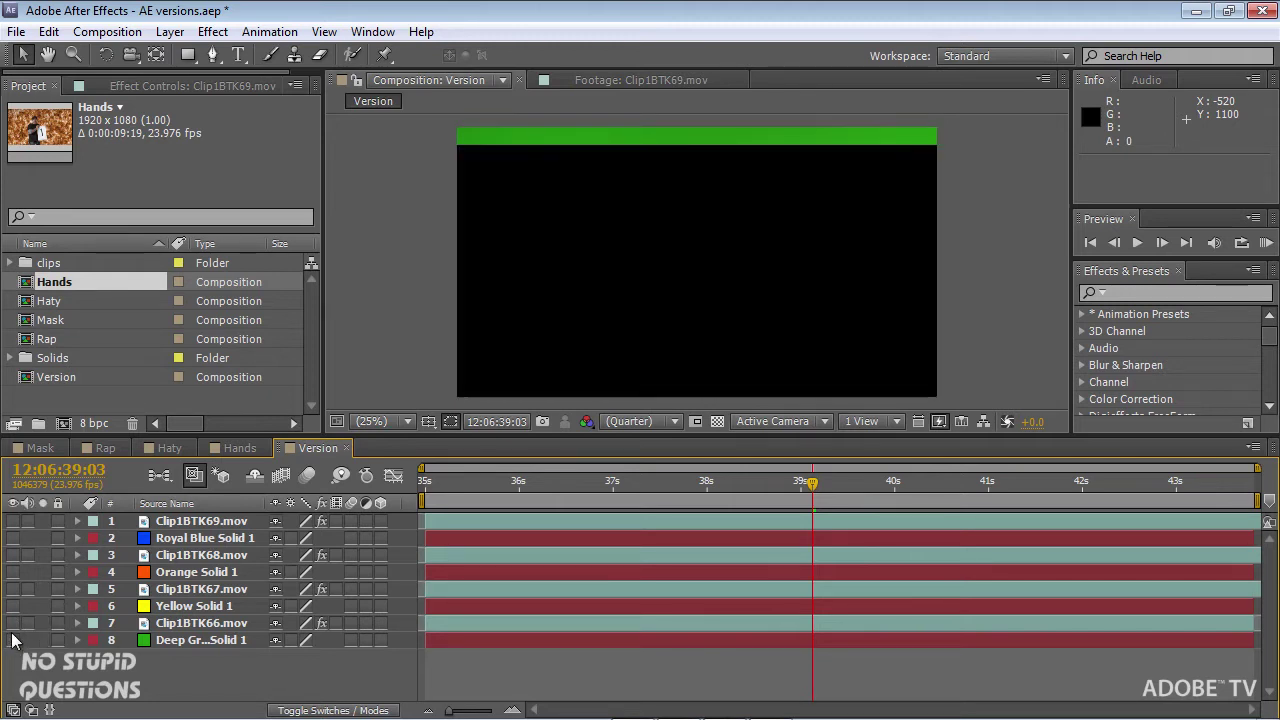
click(13, 538)
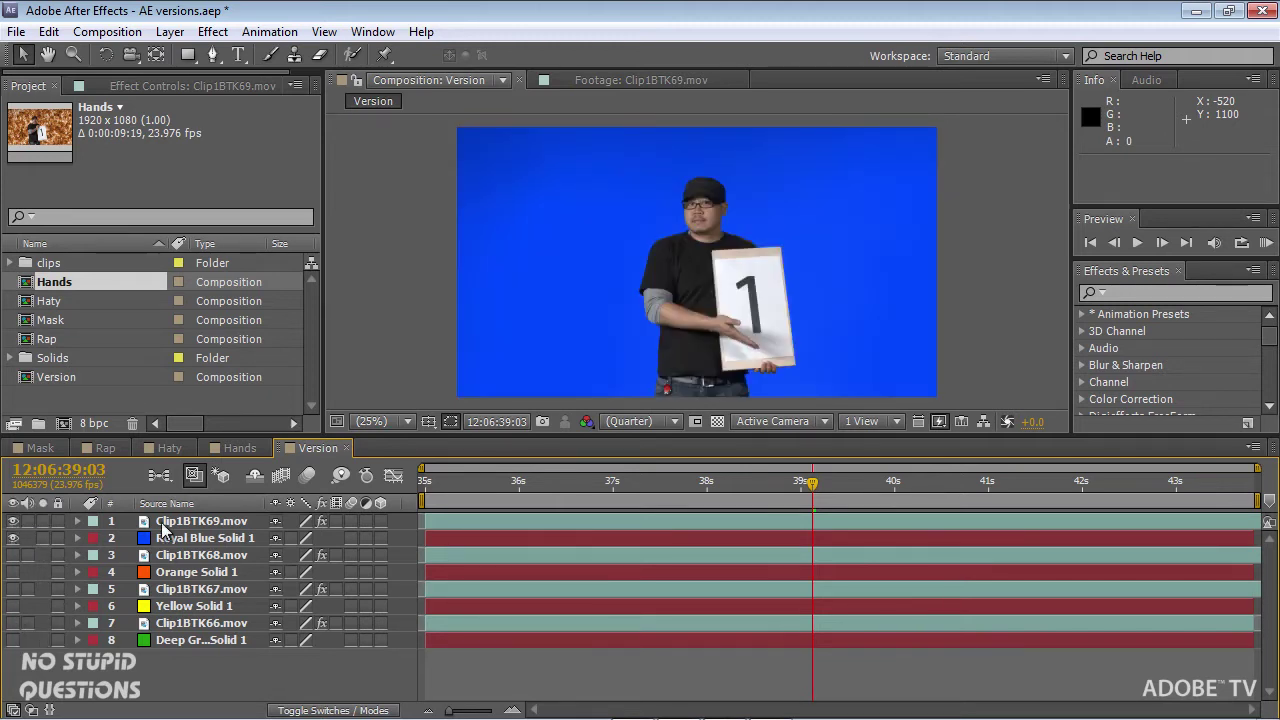
click(12, 32)
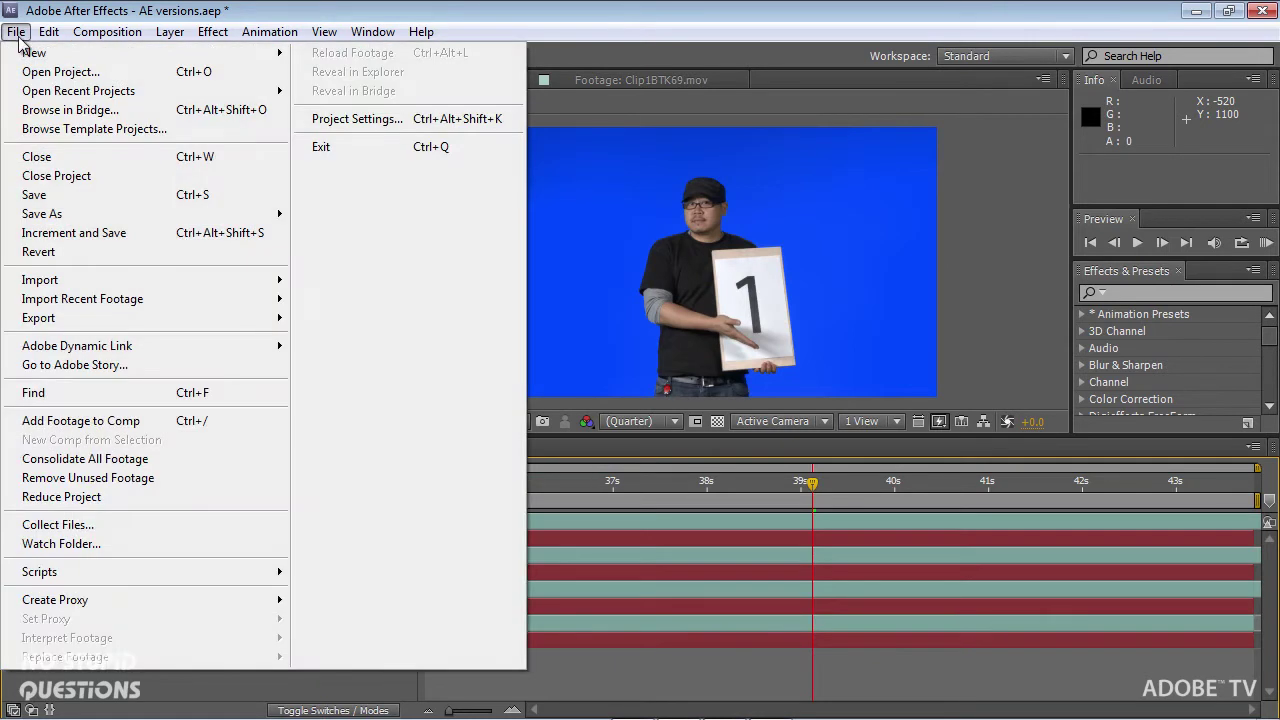
click(67, 195)
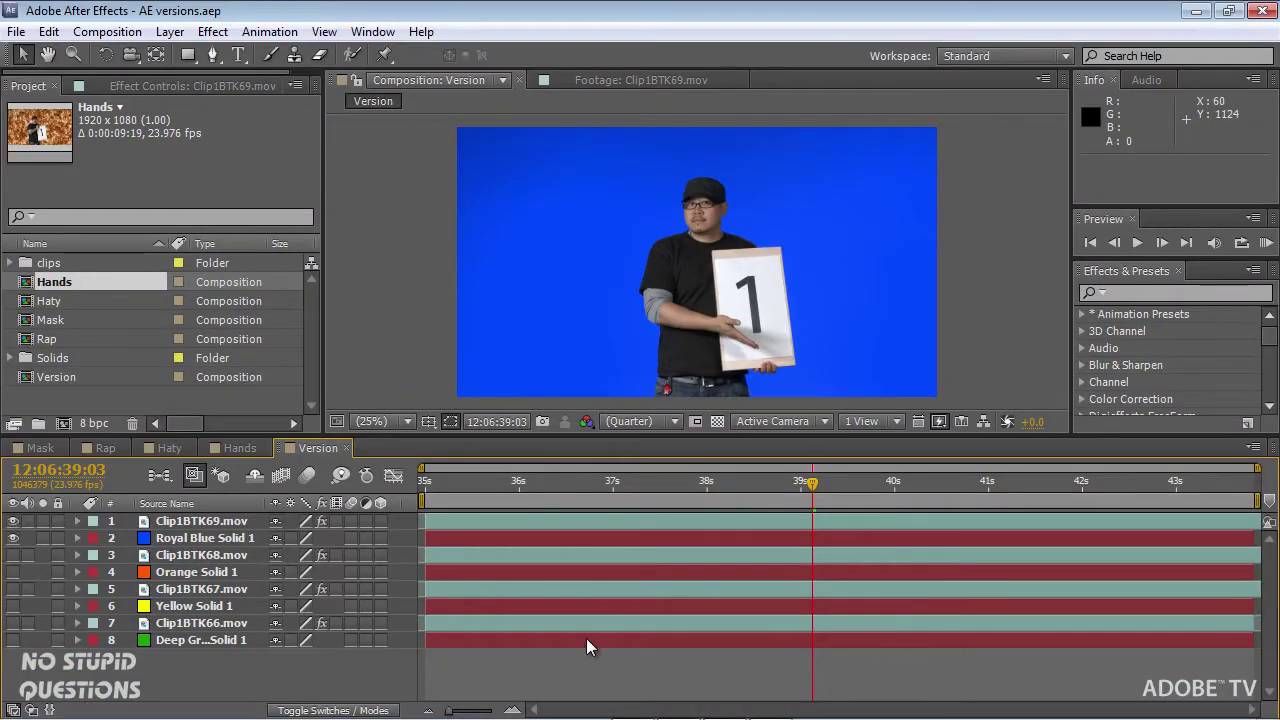
Bring Adobe Media Encoder, with its empty queue, to the front from the taskbar
click(725, 705)
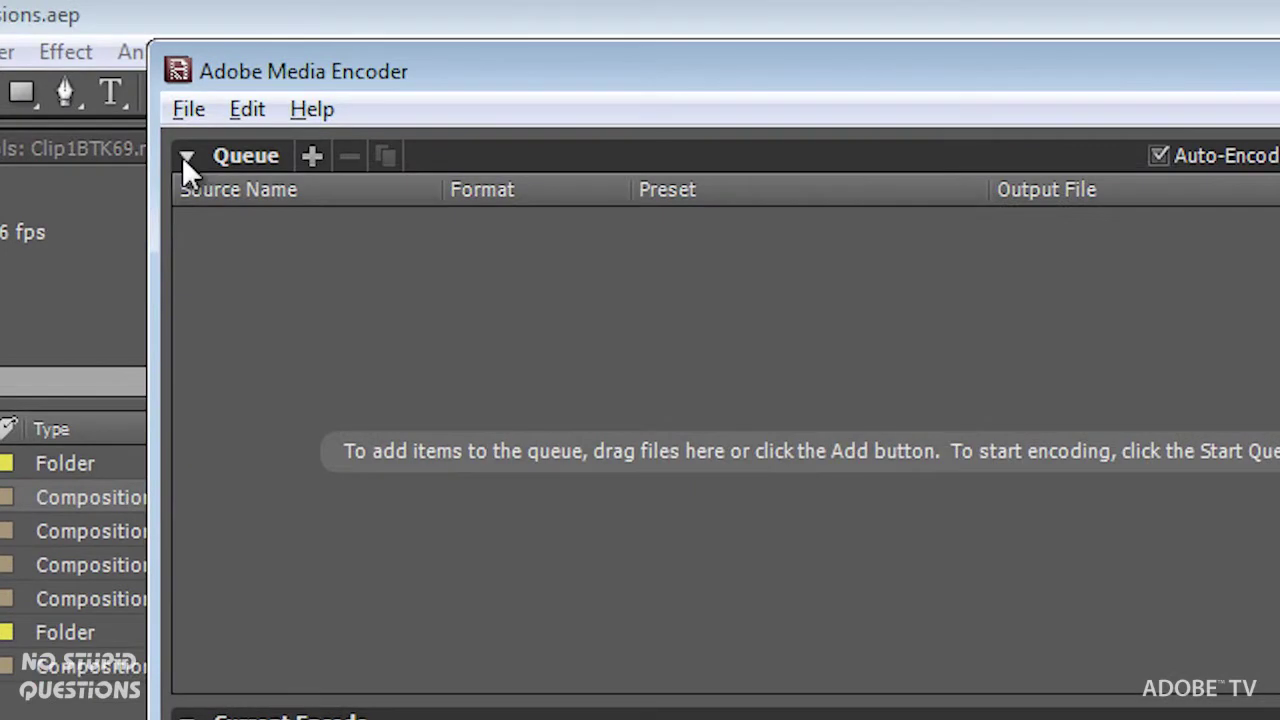
click(186, 158)
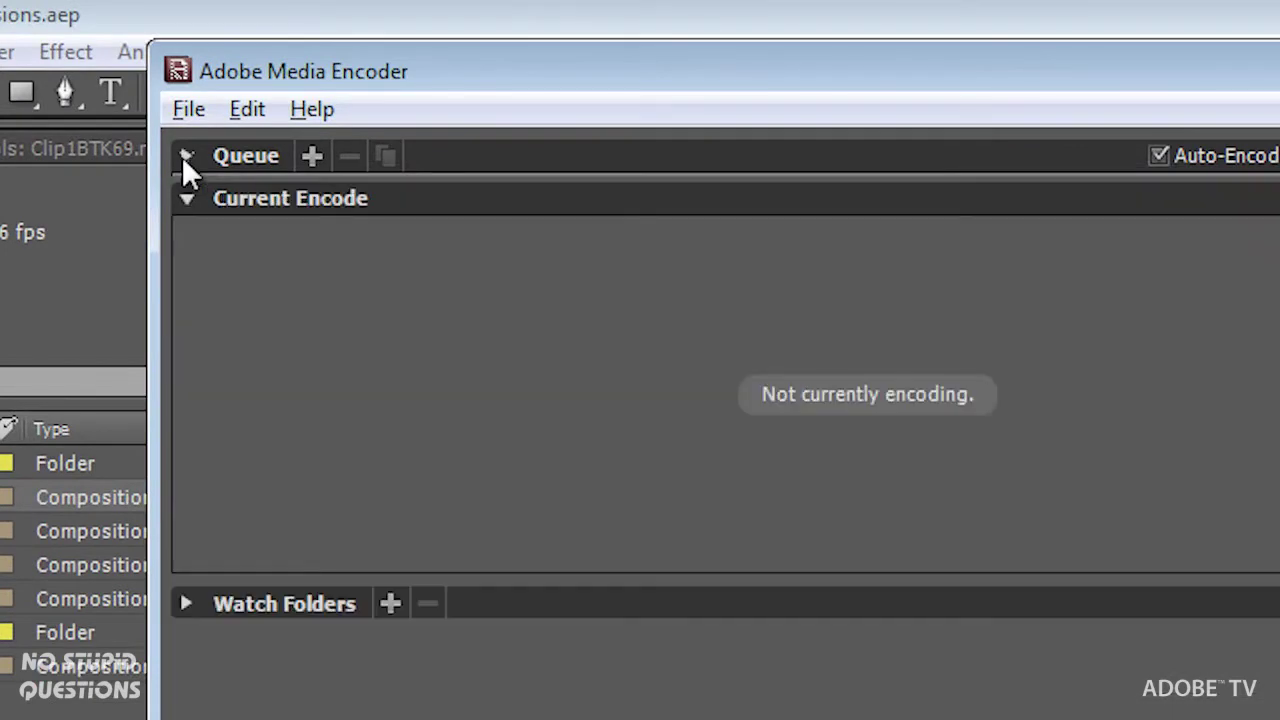
click(187, 199)
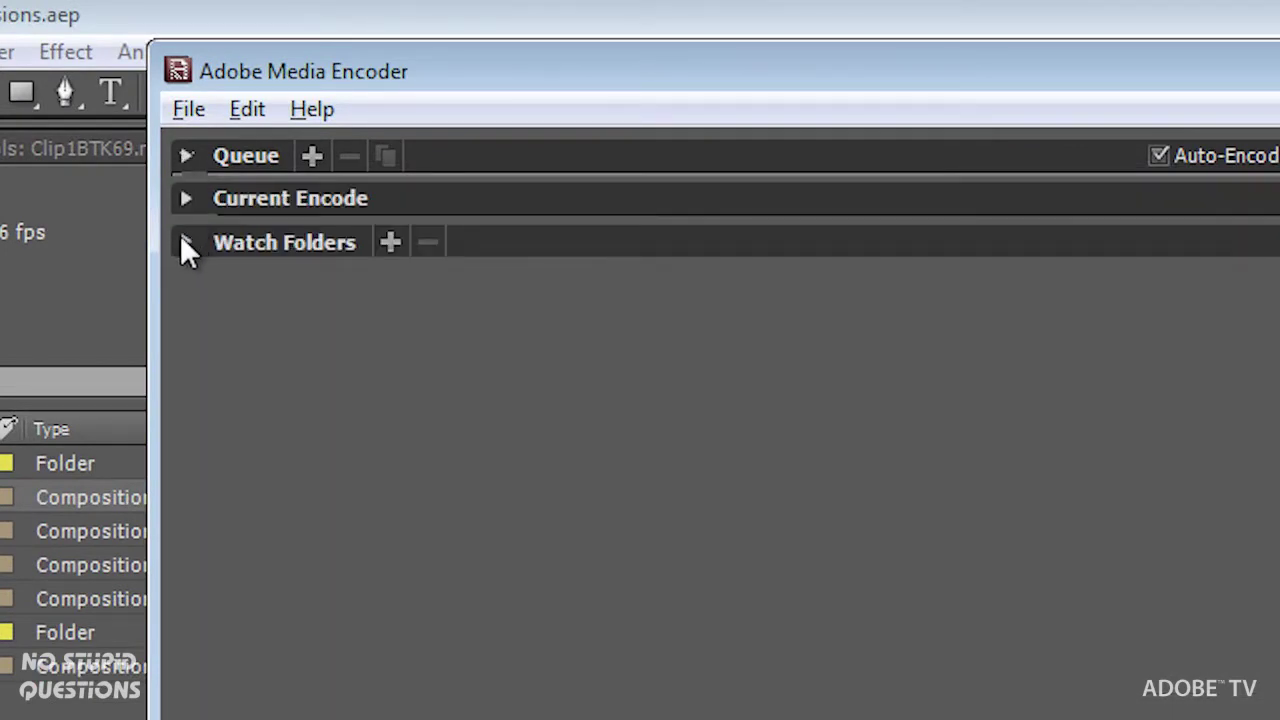
click(184, 243)
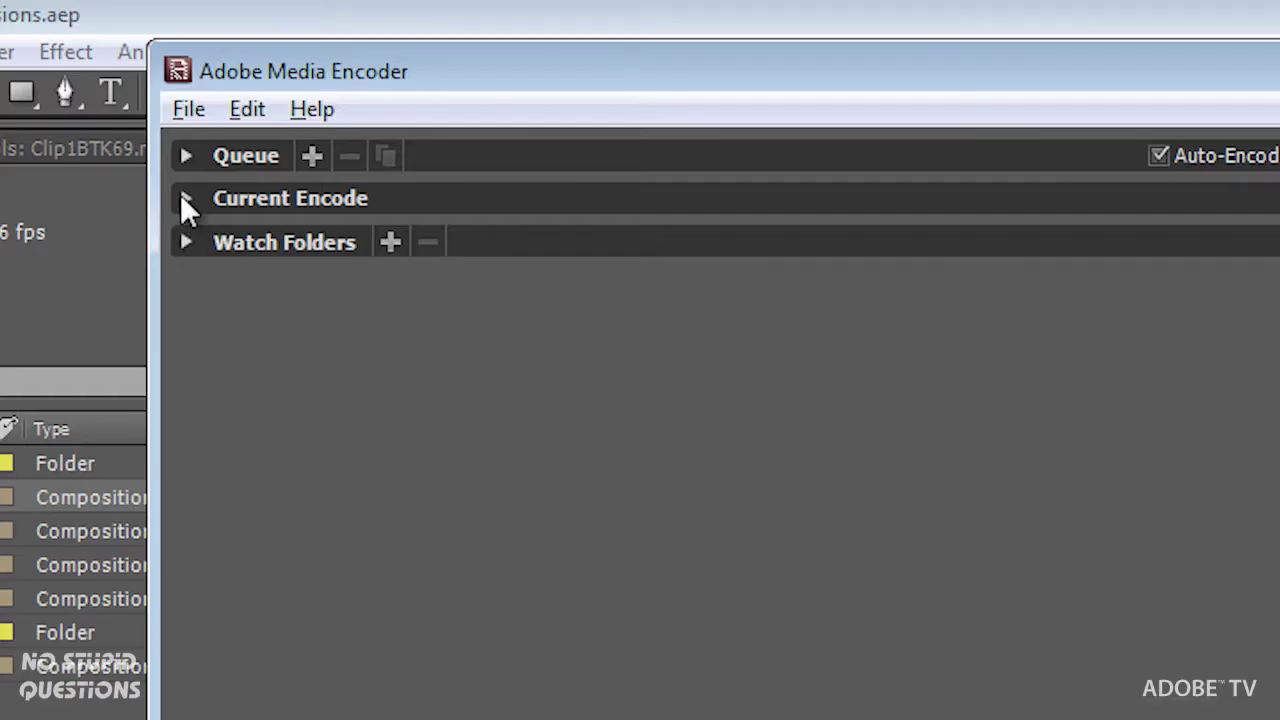
click(183, 198)
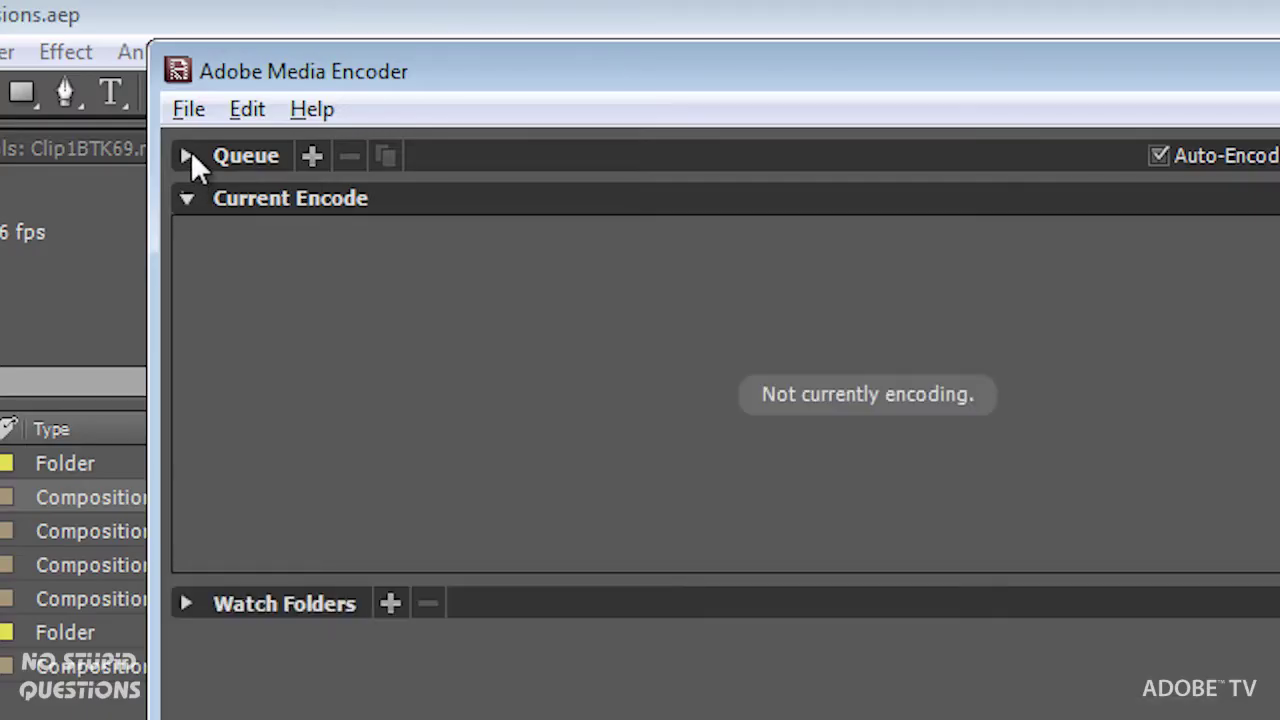
click(186, 155)
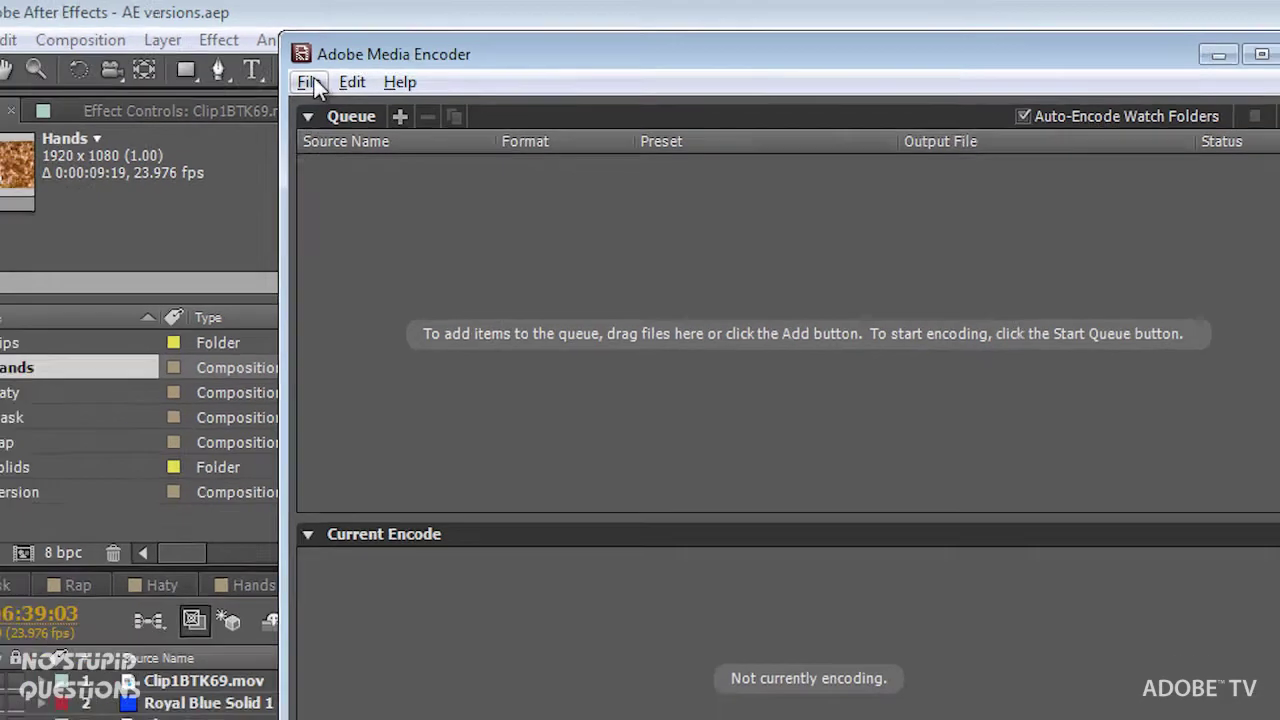
Add the Version composition from AE versions.aep to the Media Encoder queue
click(189, 109)
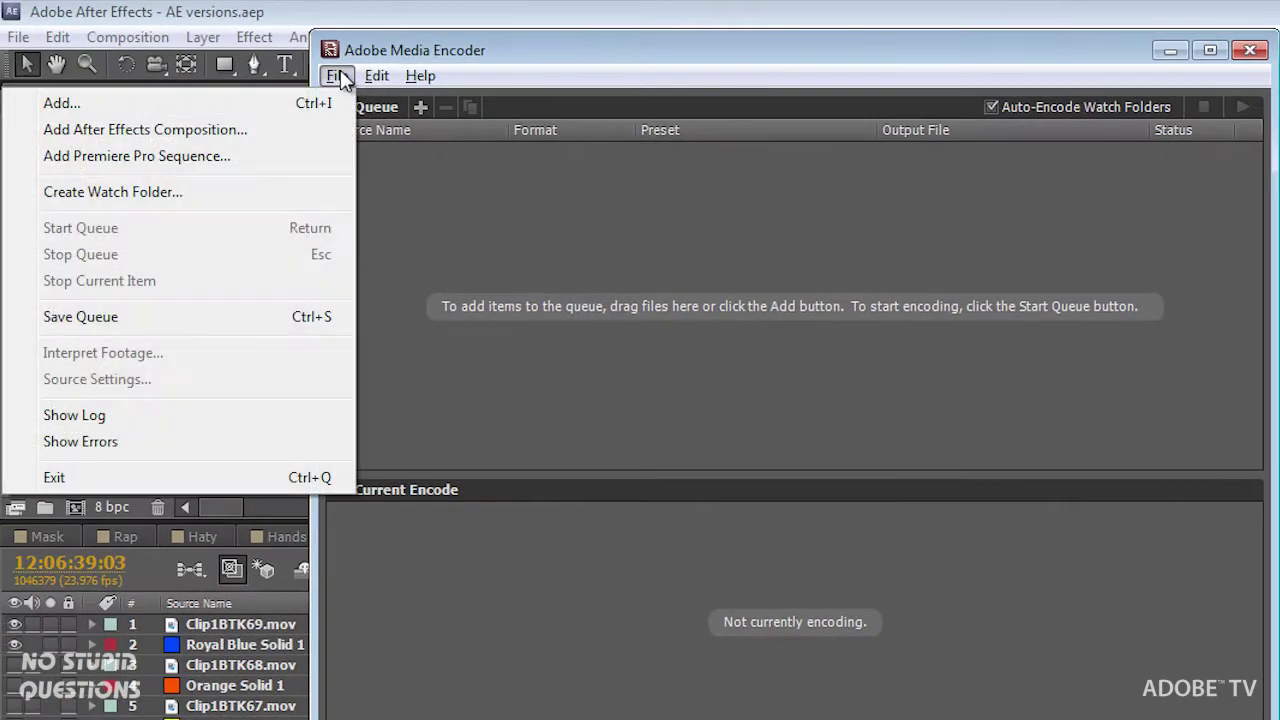
click(323, 129)
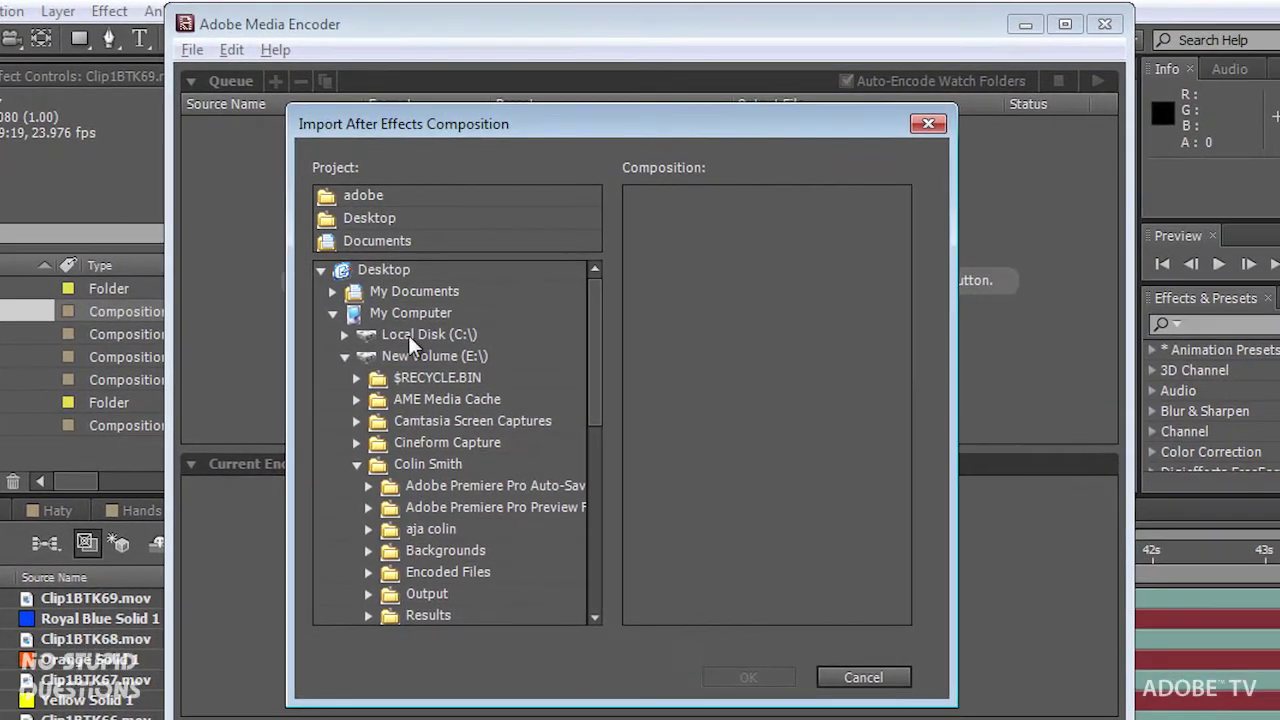
drag(592, 320, 590, 421)
click(397, 410)
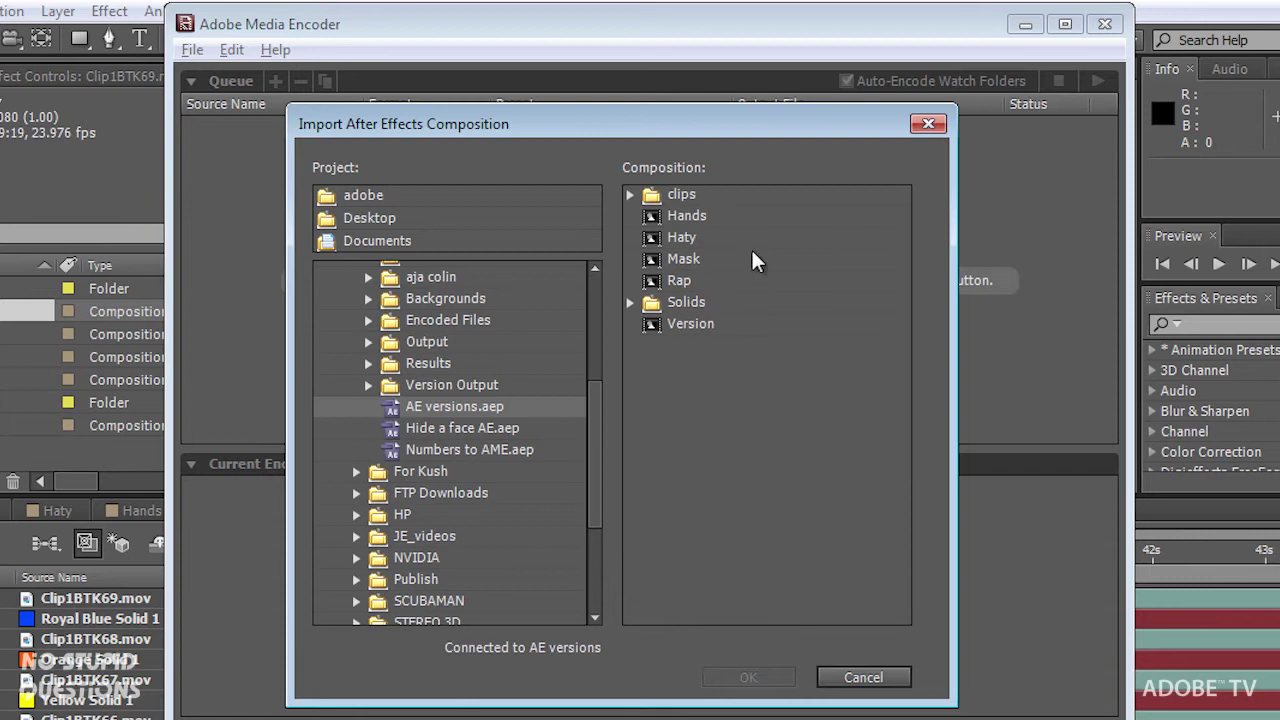
click(654, 330)
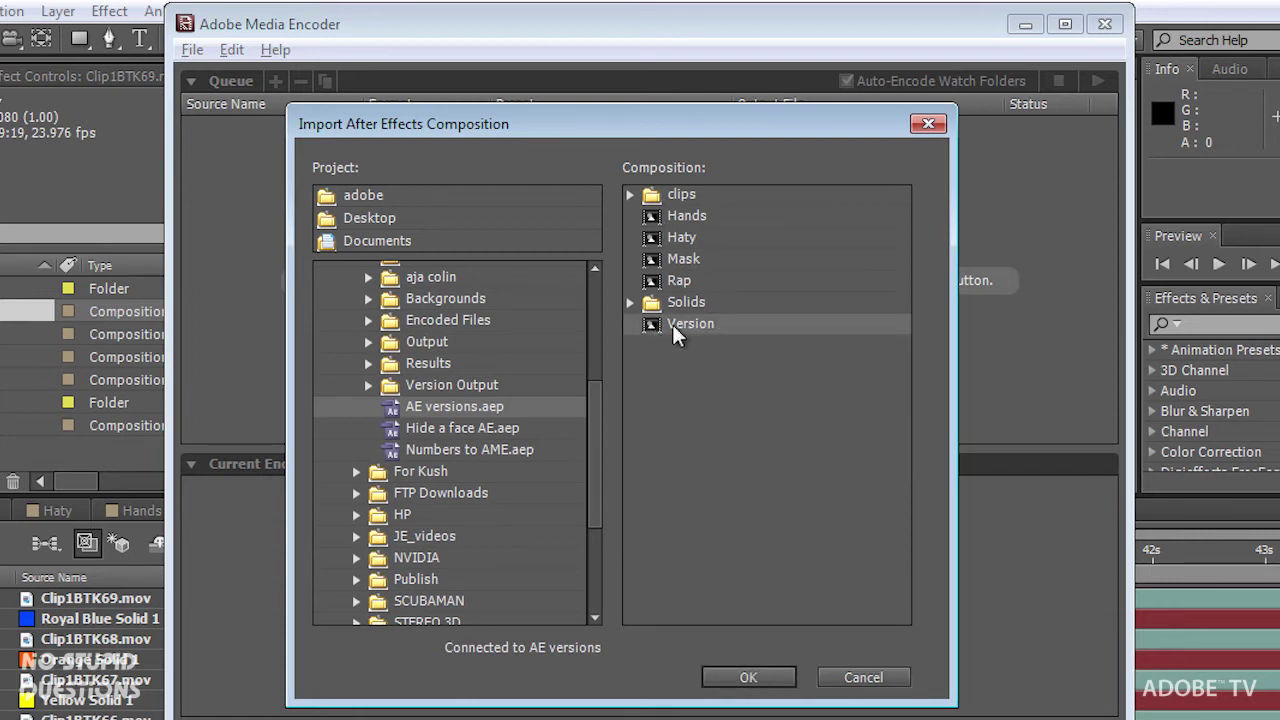
click(748, 678)
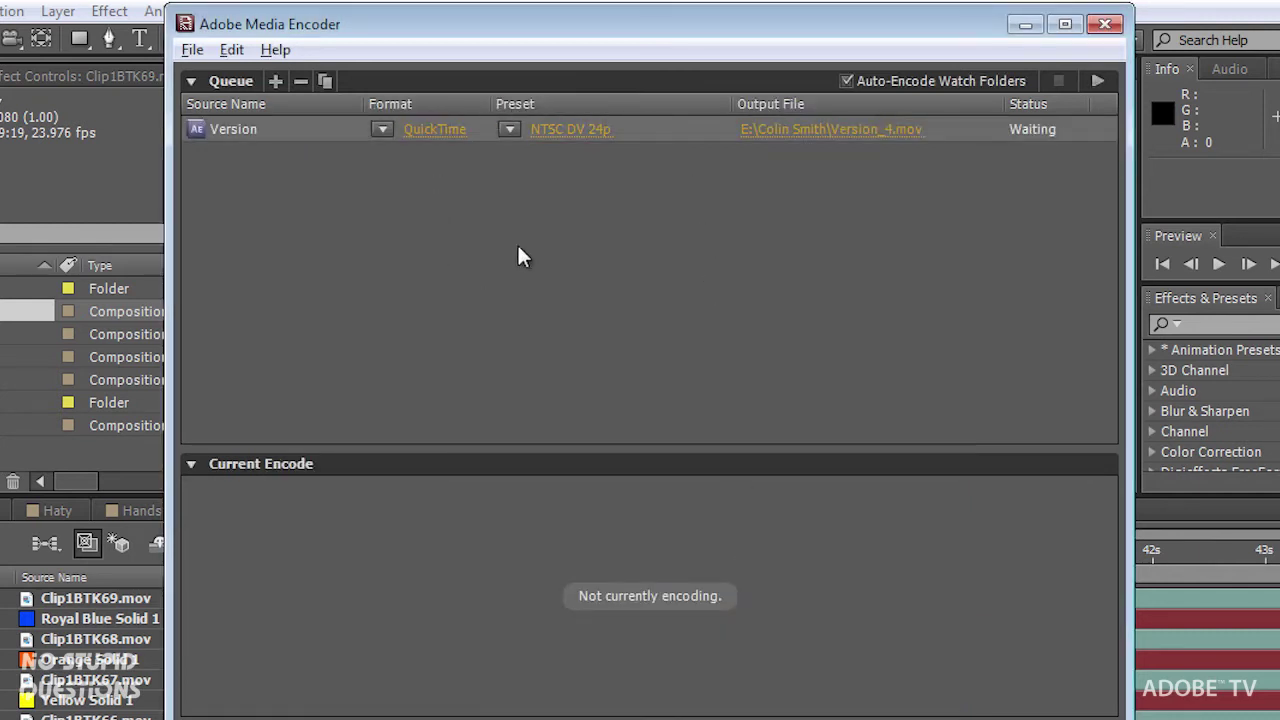
Apply the Version Demo Output preset to the Version item and start the queue
click(510, 131)
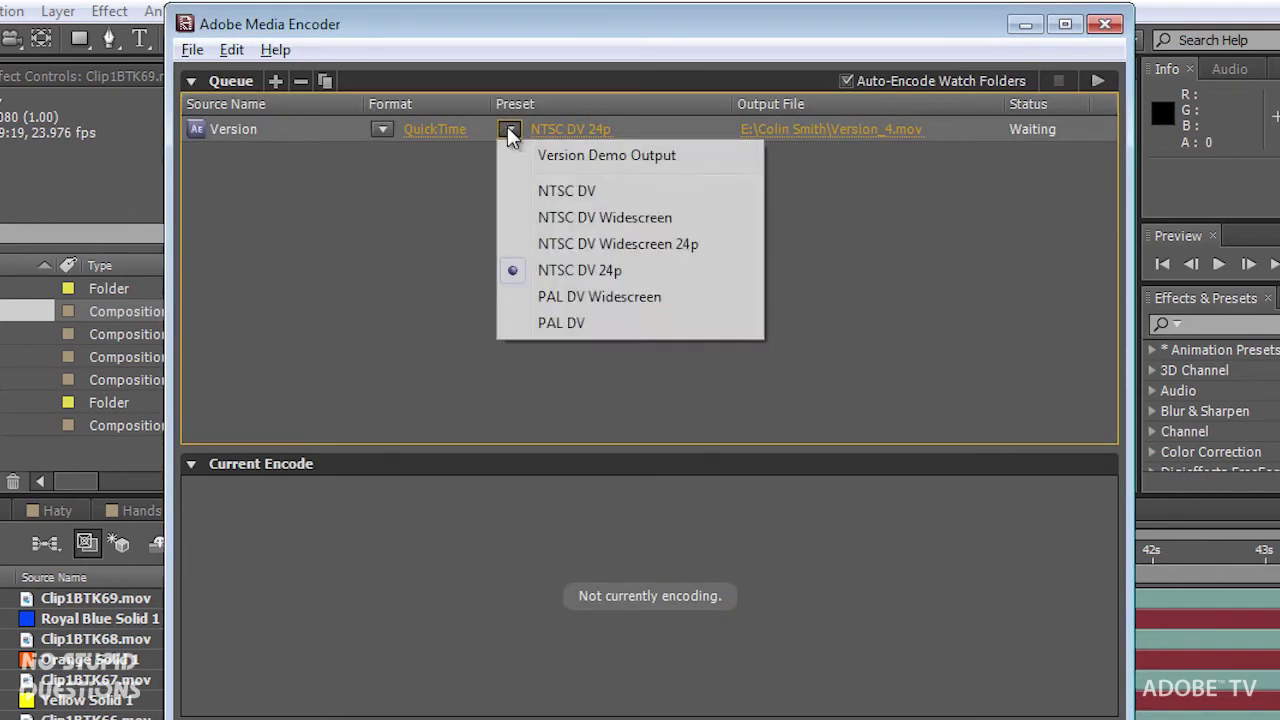
click(545, 156)
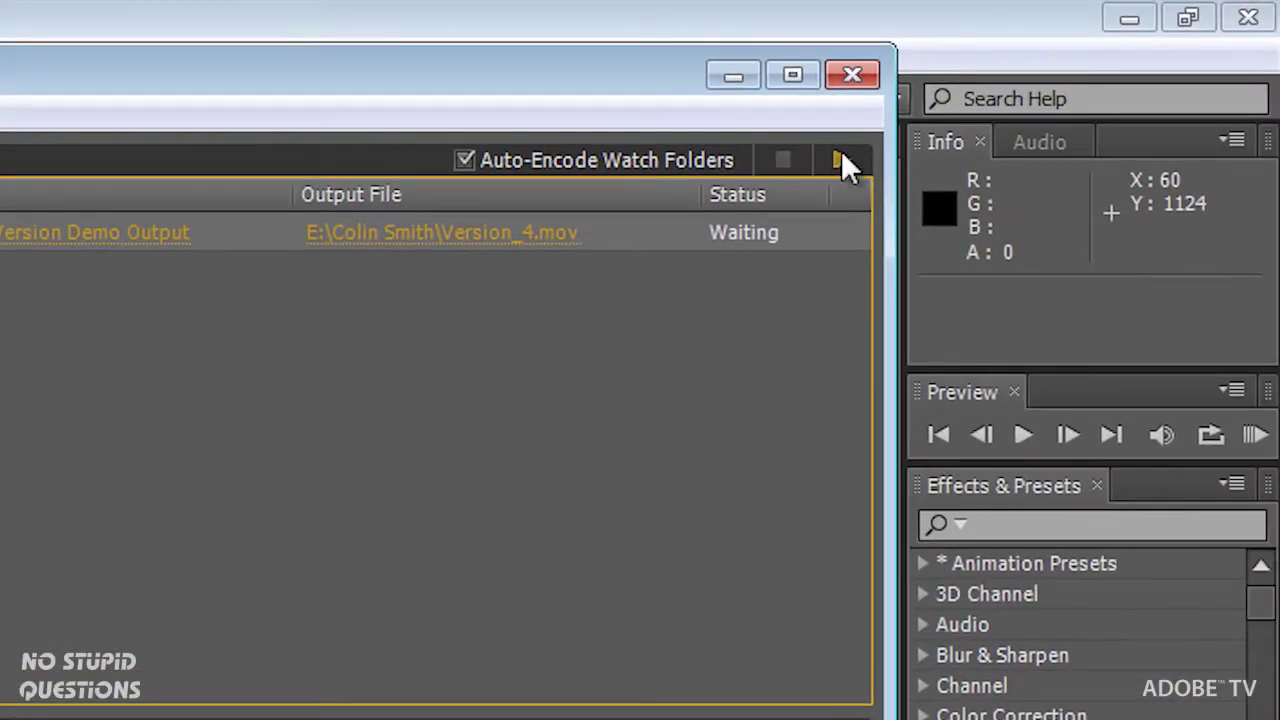
click(840, 158)
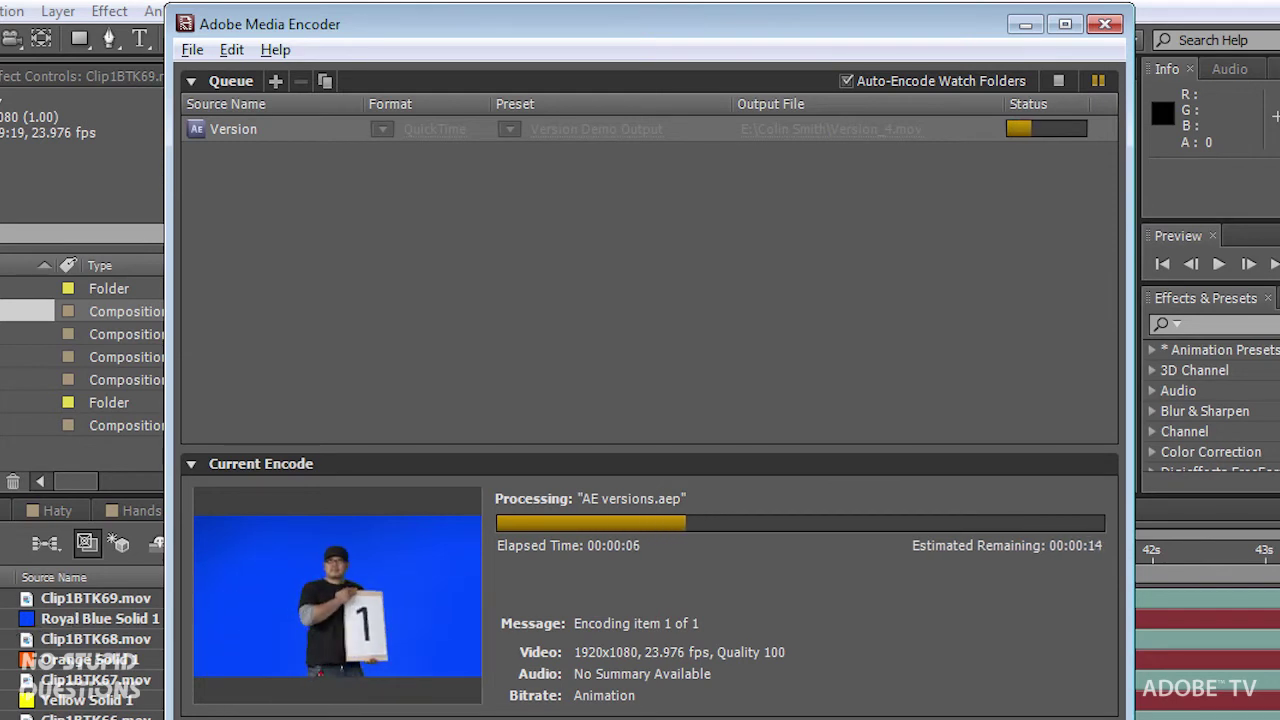
Show the Orange Solid 1 layer in After Effects and save the project
key(alt+Tab)
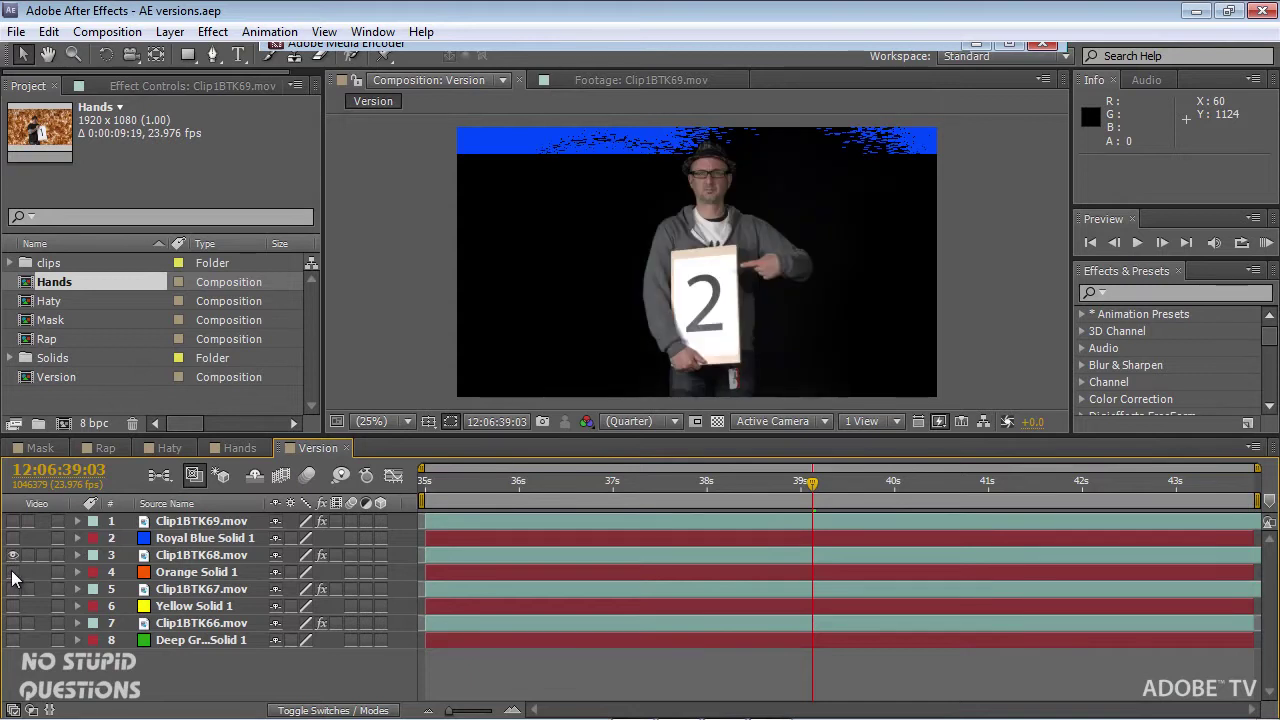
click(13, 572)
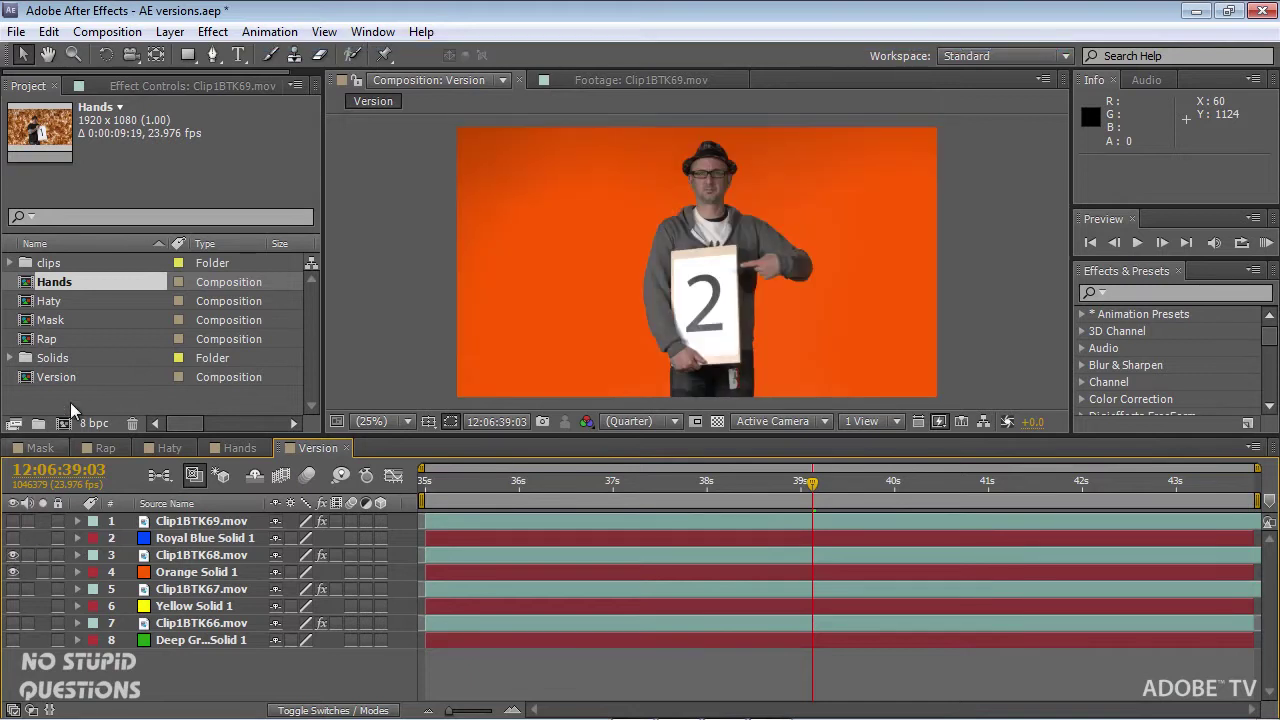
click(17, 32)
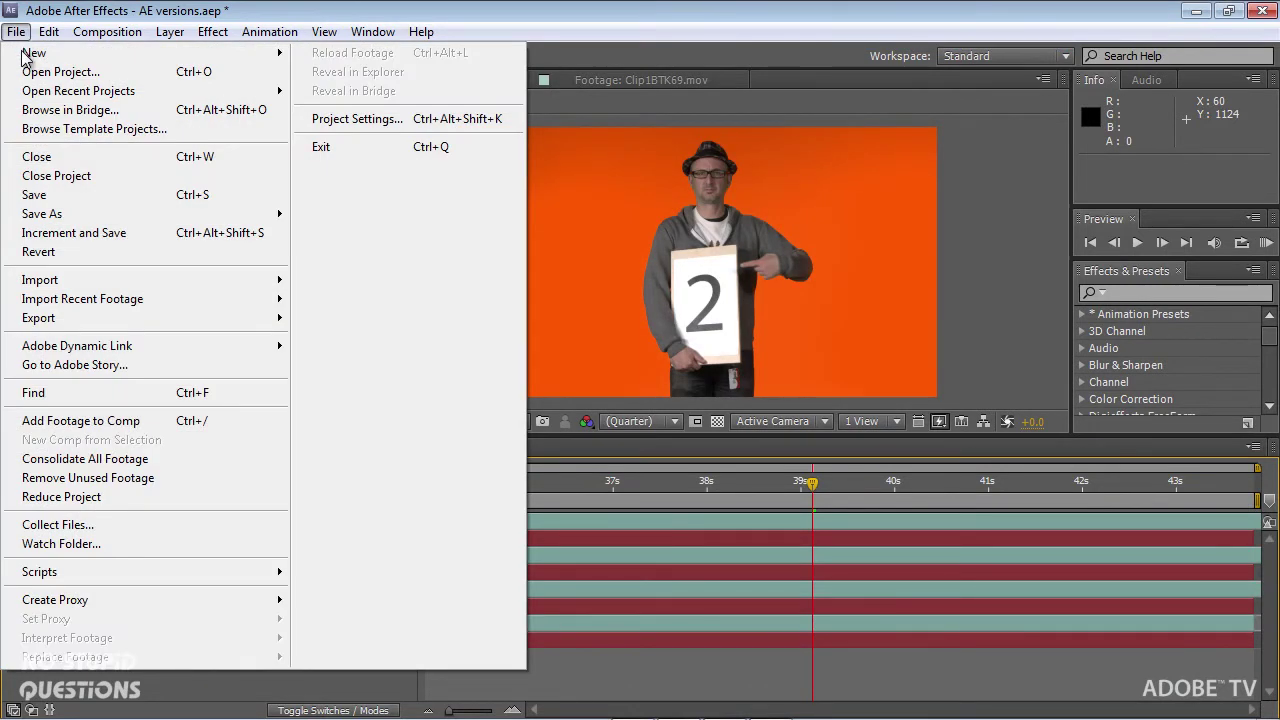
click(70, 196)
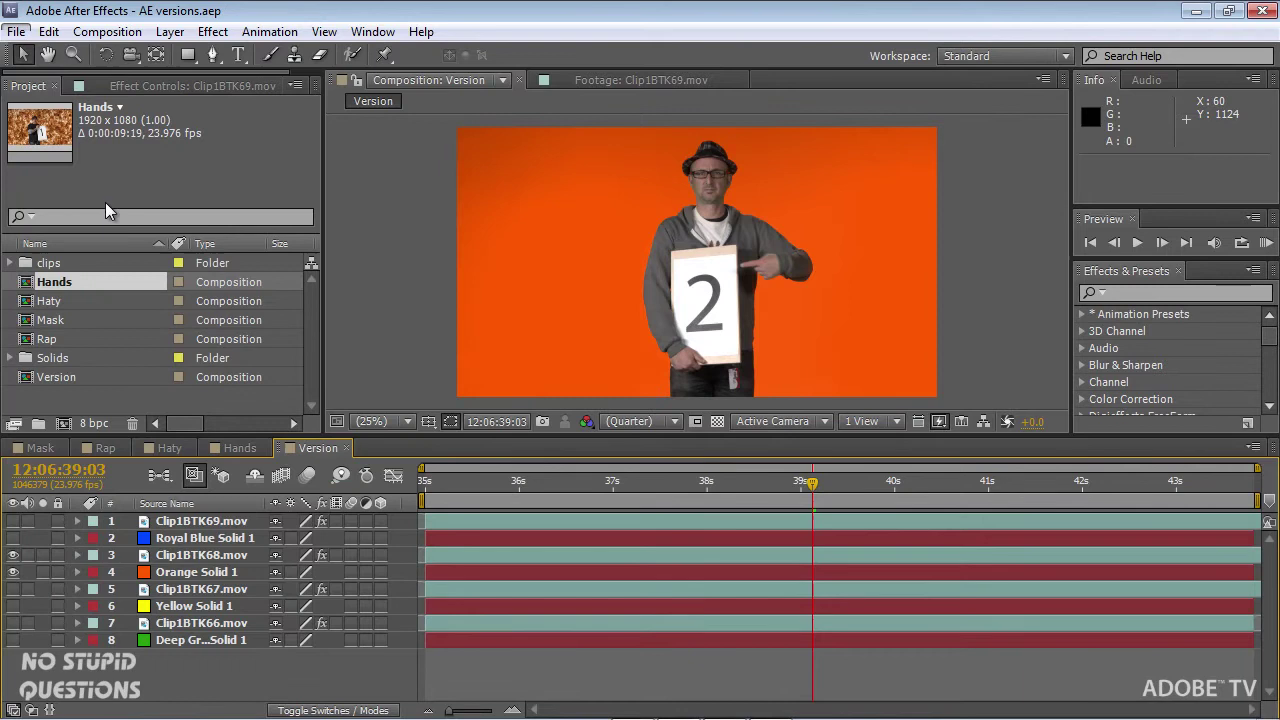
Duplicate the Version queue item in Media Encoder to encode the orange version
key(ctrl+alt+m)
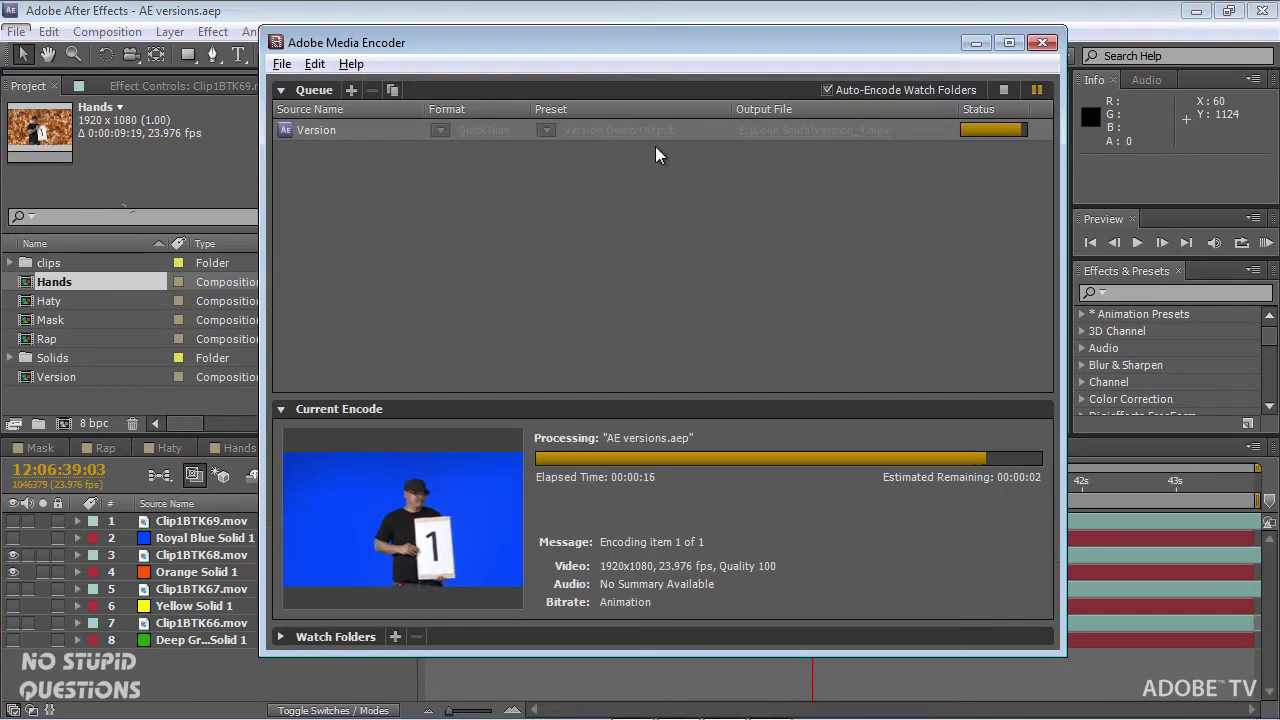
right_click(649, 129)
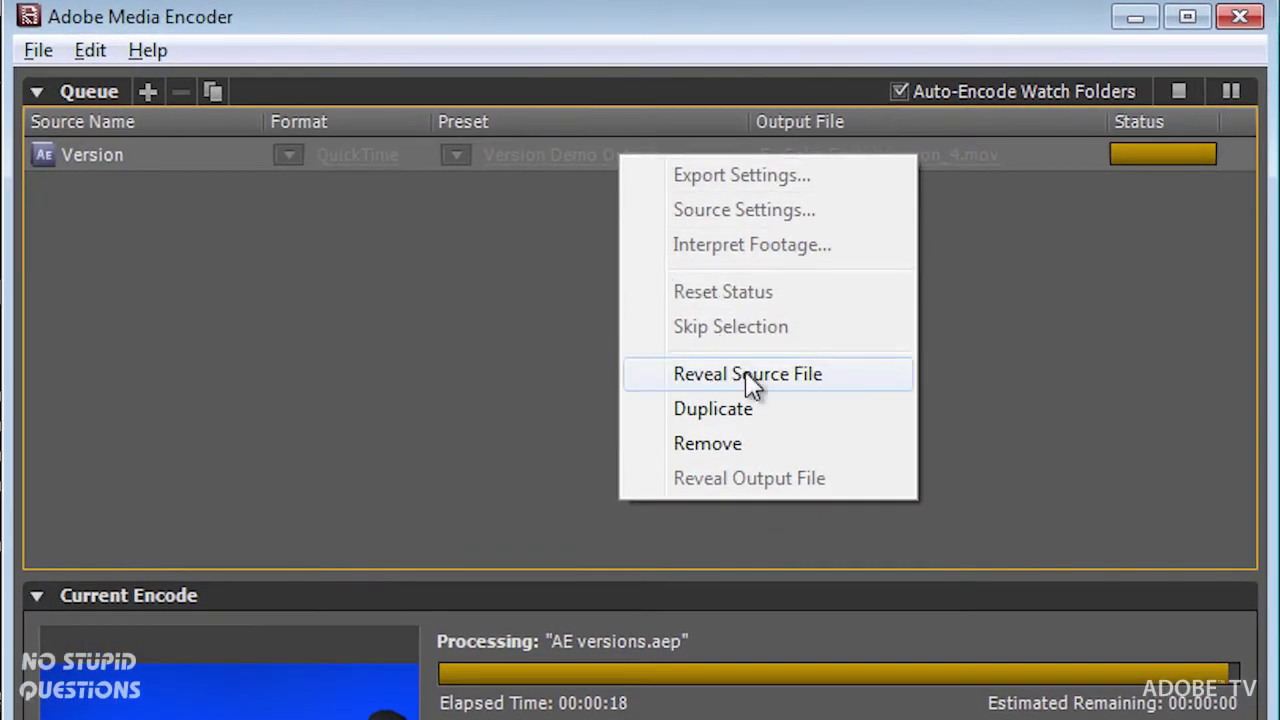
click(749, 318)
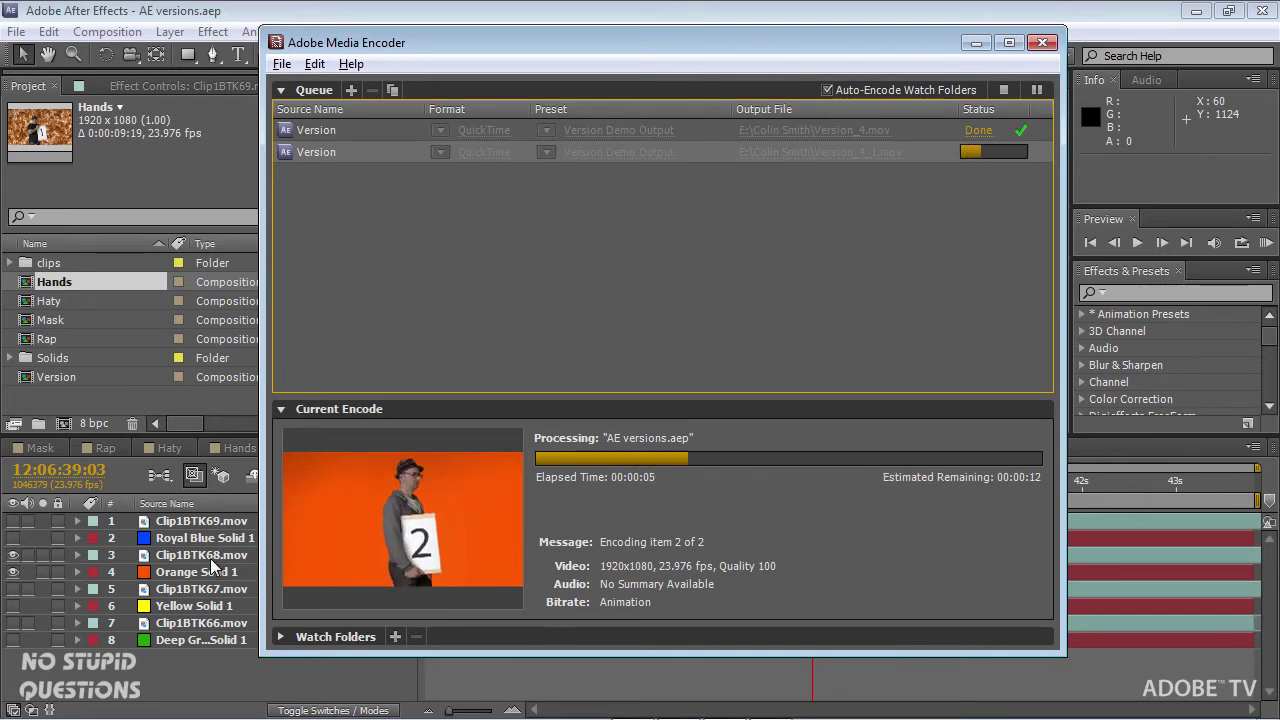
Hide the orange layers, show Clip1BTK67.mov and Yellow Solid 1, and save the project
click(18, 560)
click(14, 556)
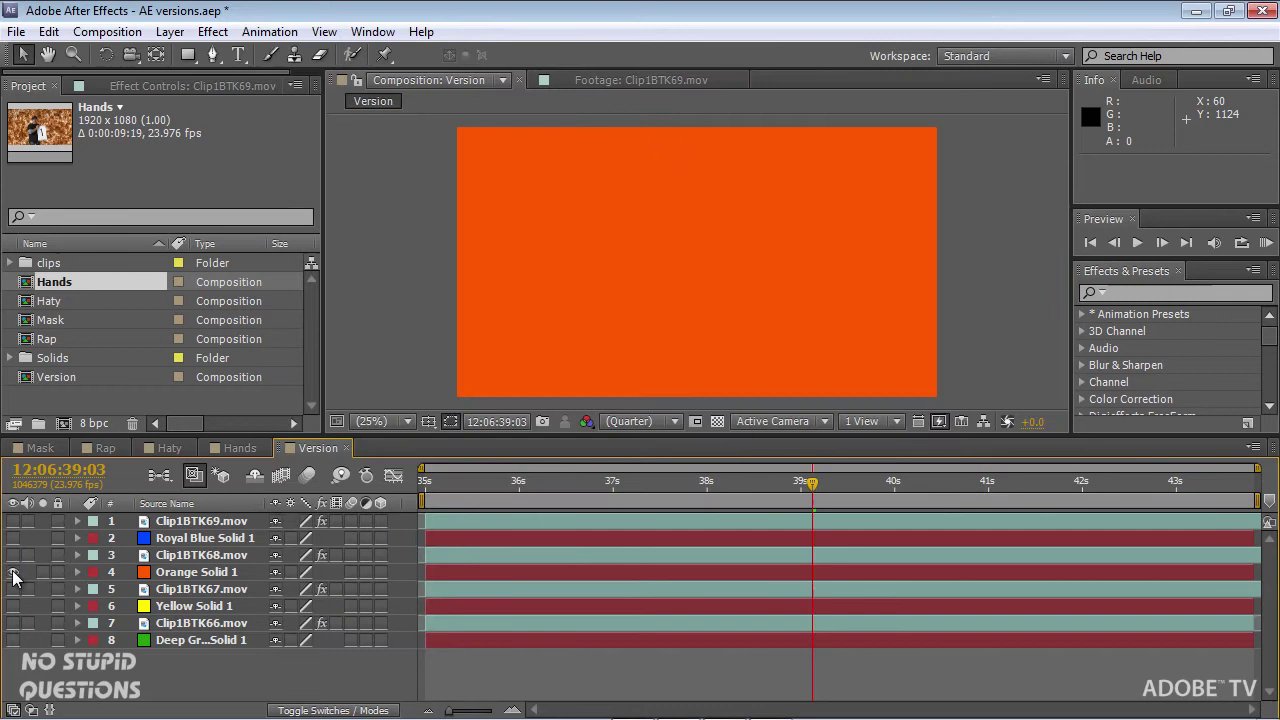
click(13, 572)
click(13, 589)
click(13, 606)
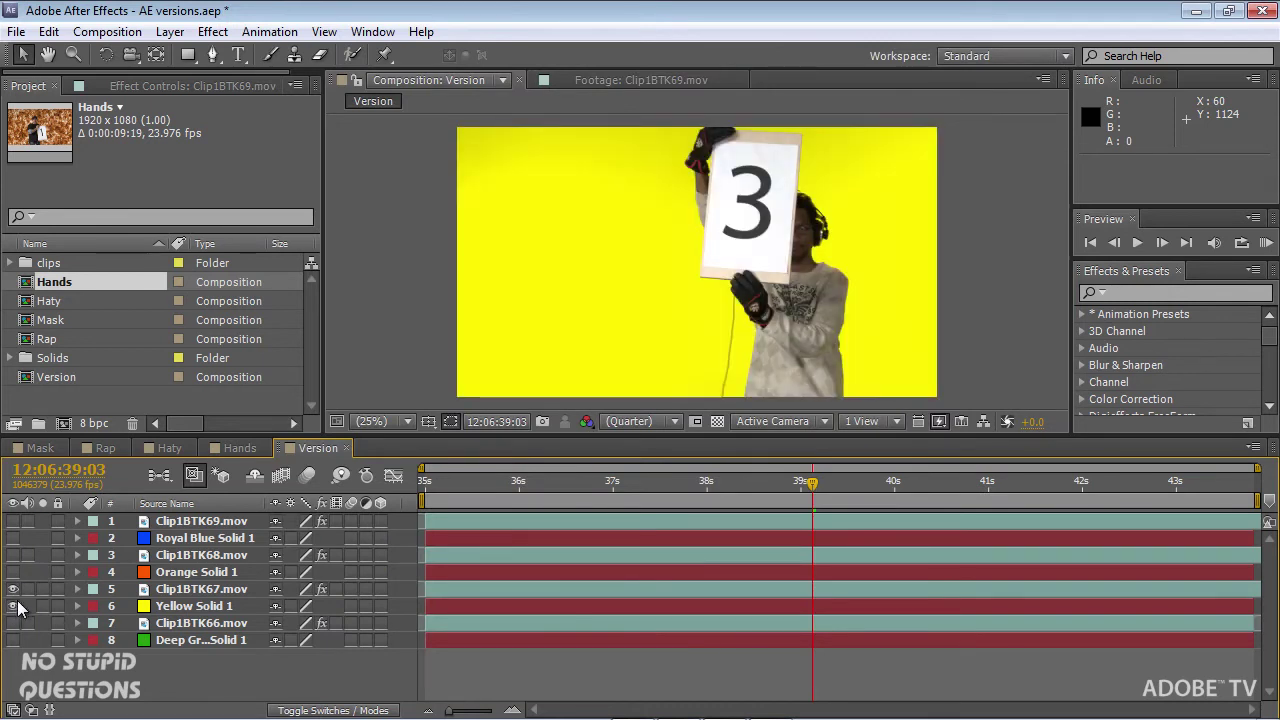
click(16, 32)
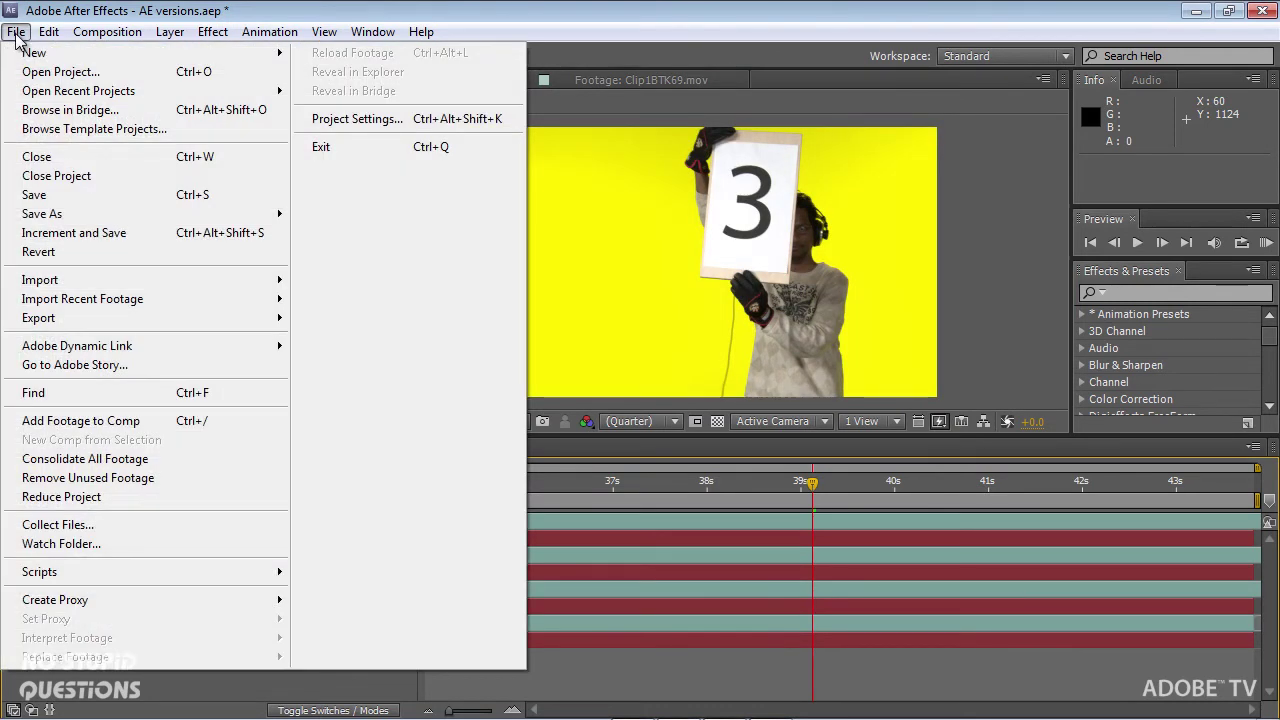
click(50, 190)
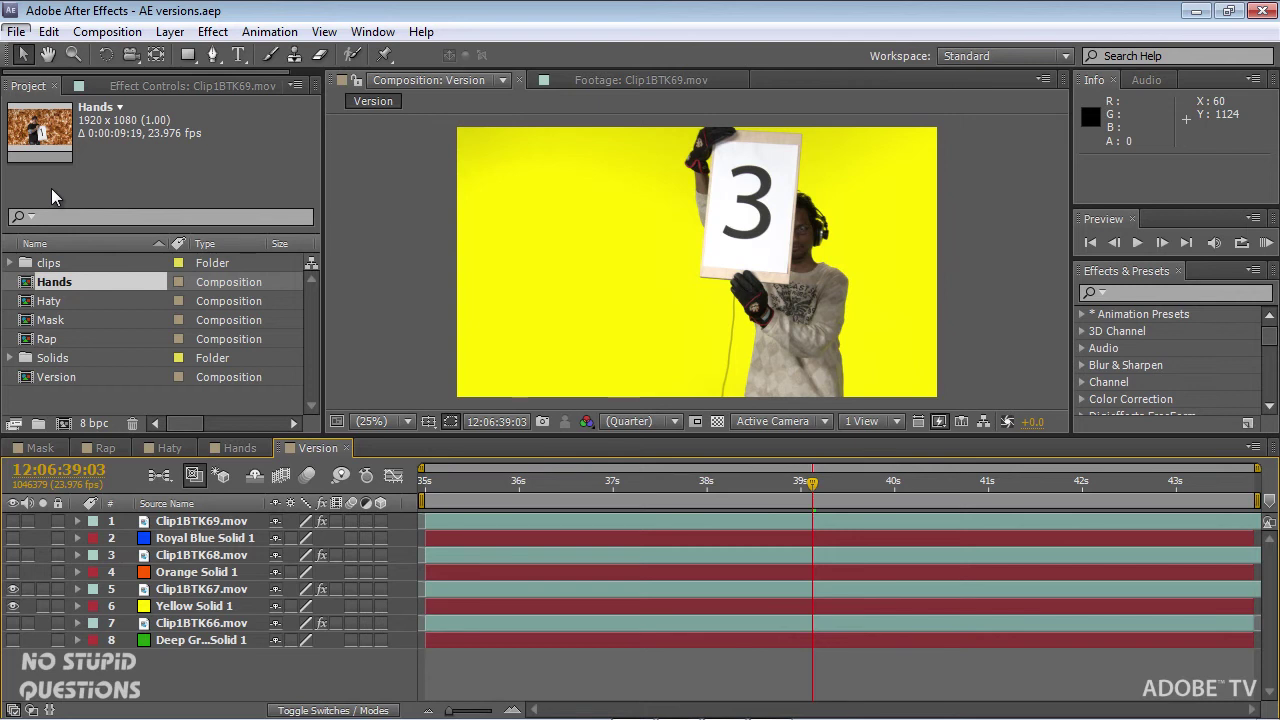
Duplicate the second queue item in Media Encoder to encode the yellow version
key(alt+Tab)
right_click(662, 152)
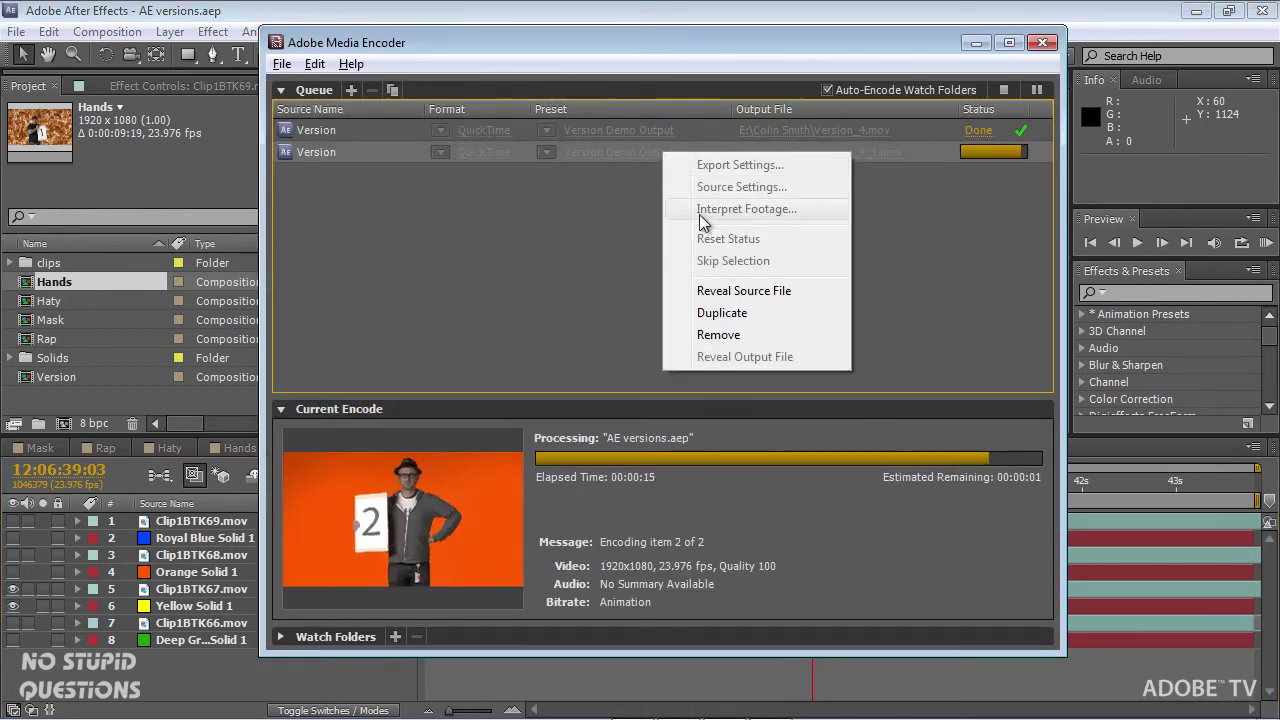
click(722, 312)
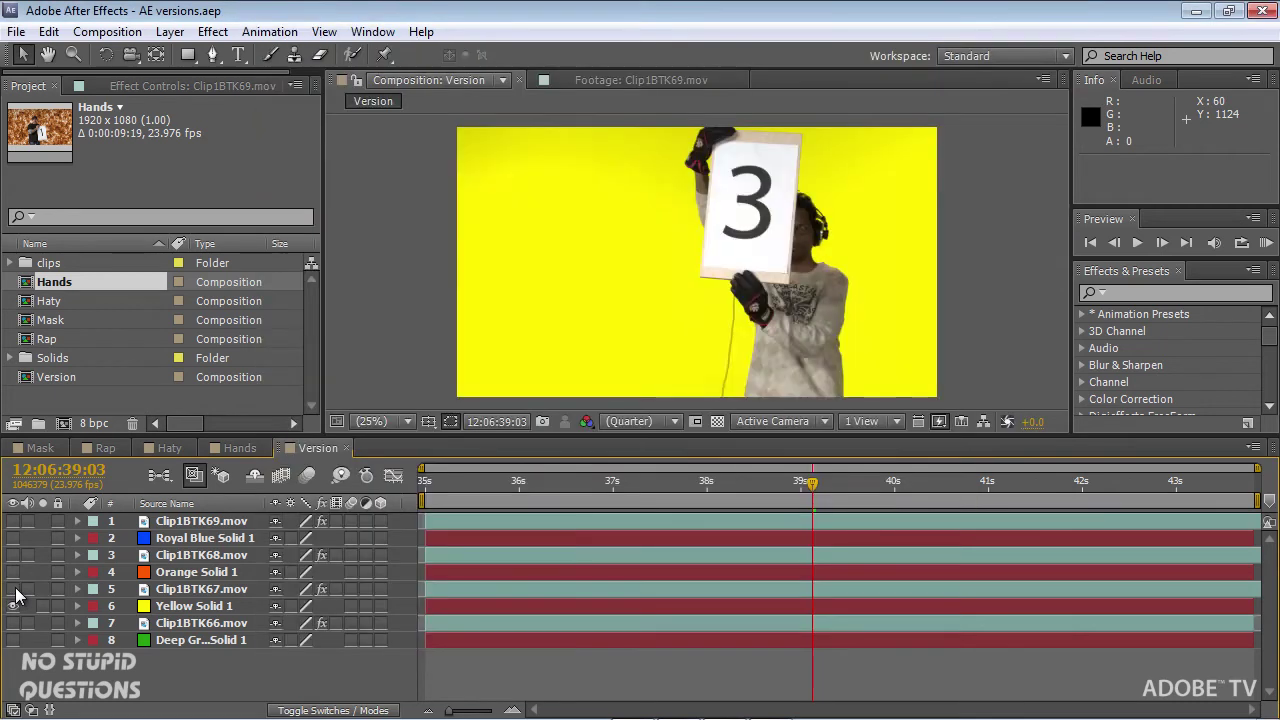
Show the Clip1BTK66.mov and Deep Green Solid layers for the green card-4 version
click(12, 600)
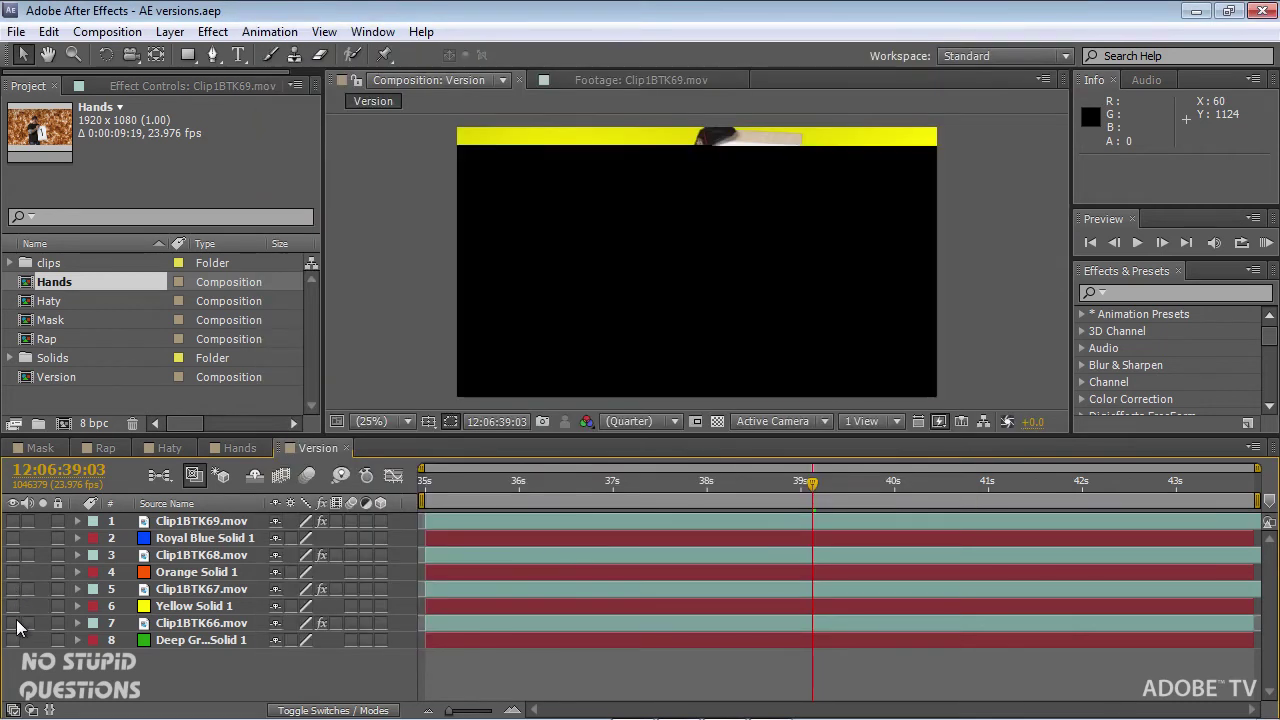
click(14, 623)
click(13, 641)
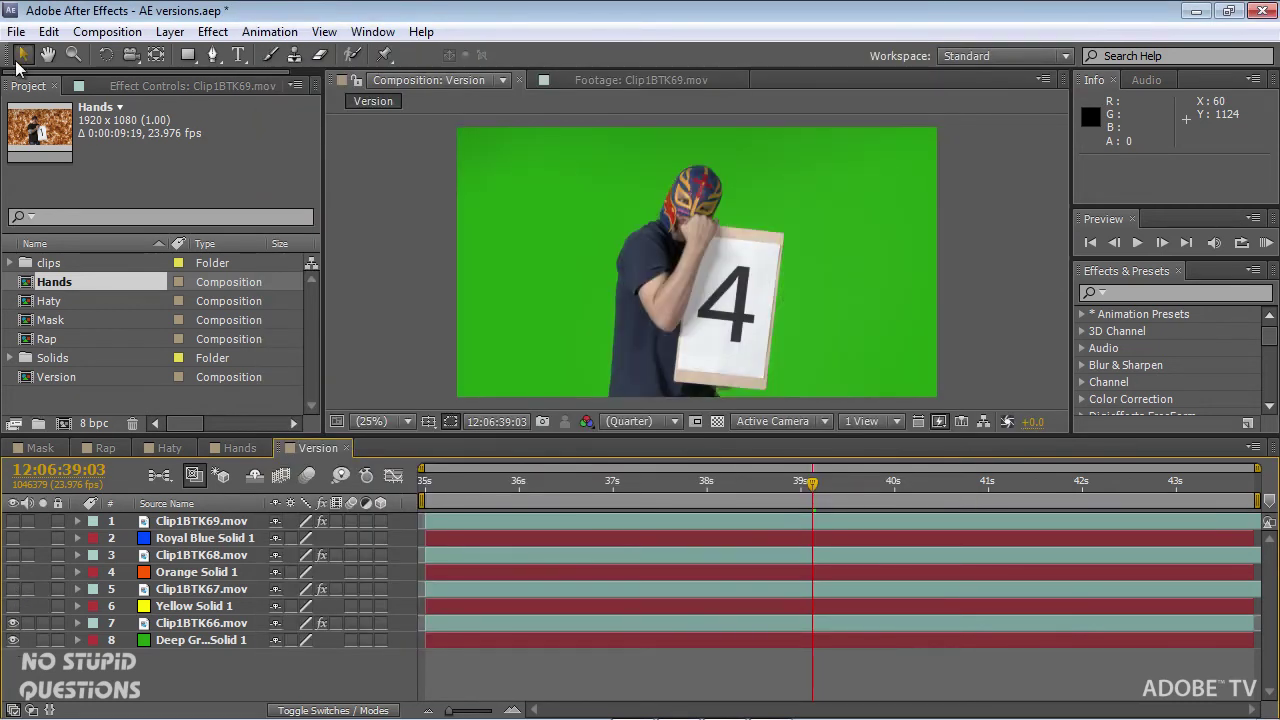
Save the project and duplicate the third queue item as a fourth Version encode
click(18, 32)
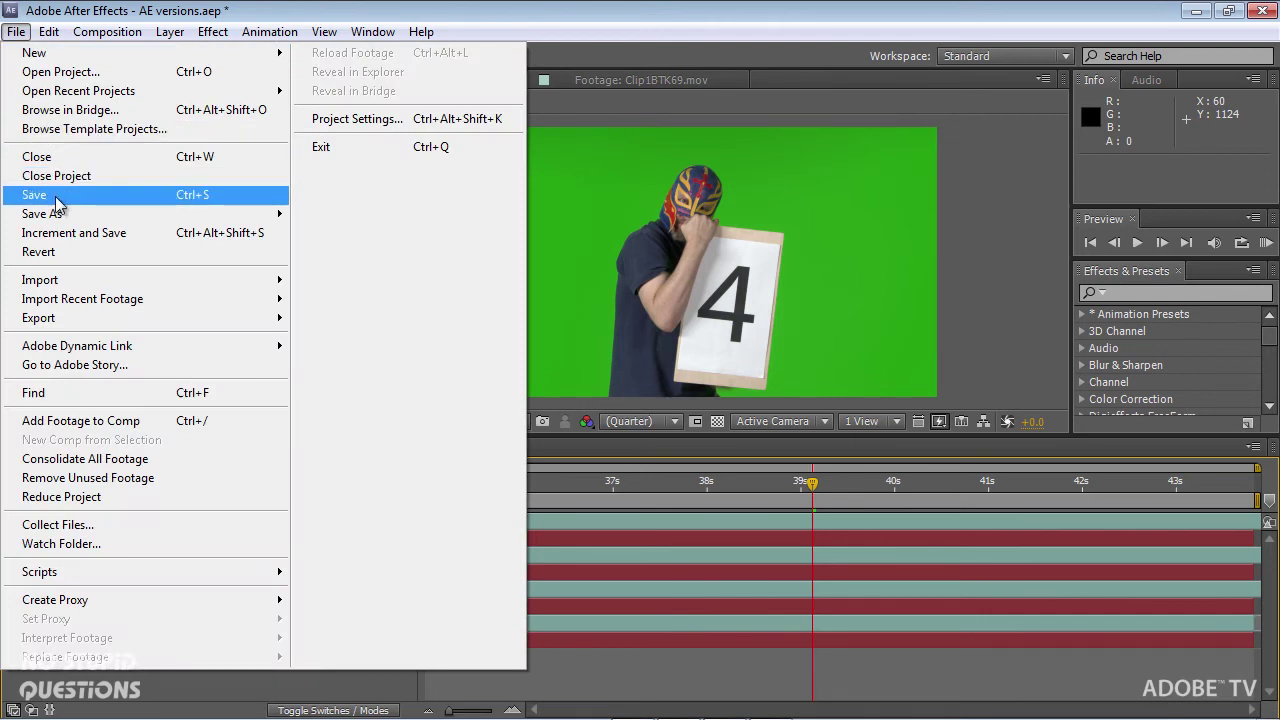
click(57, 198)
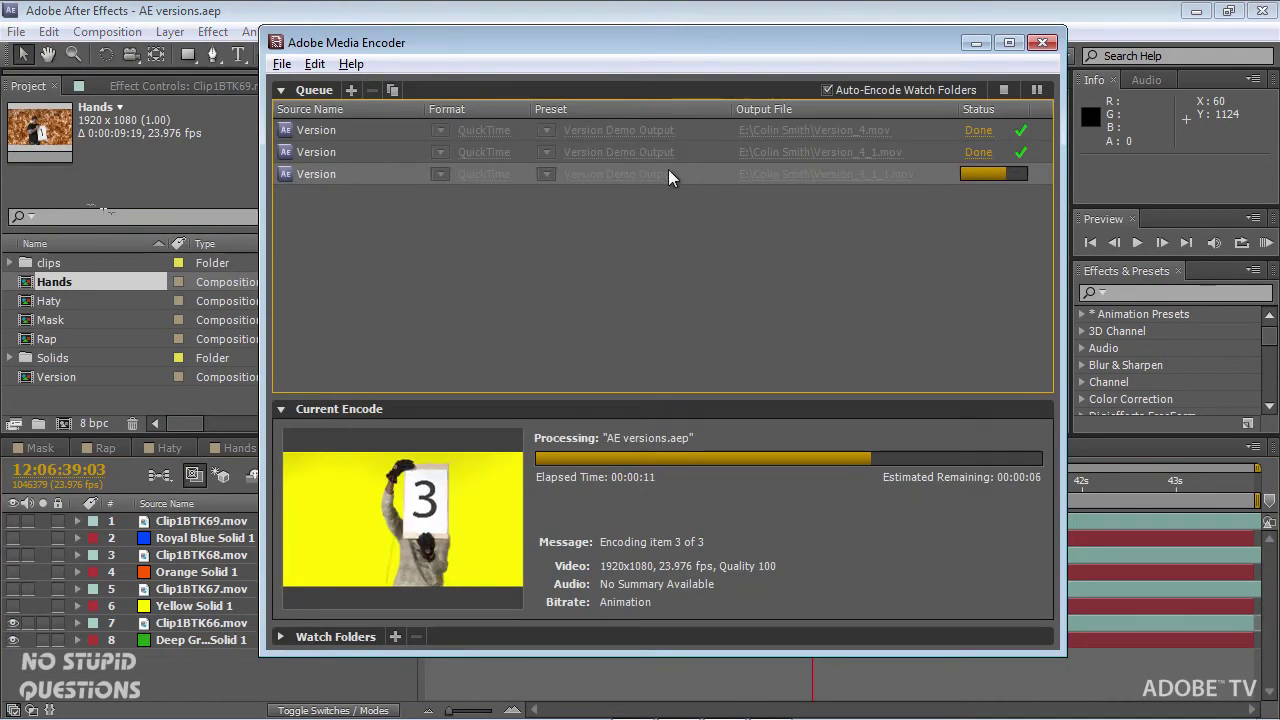
right_click(665, 170)
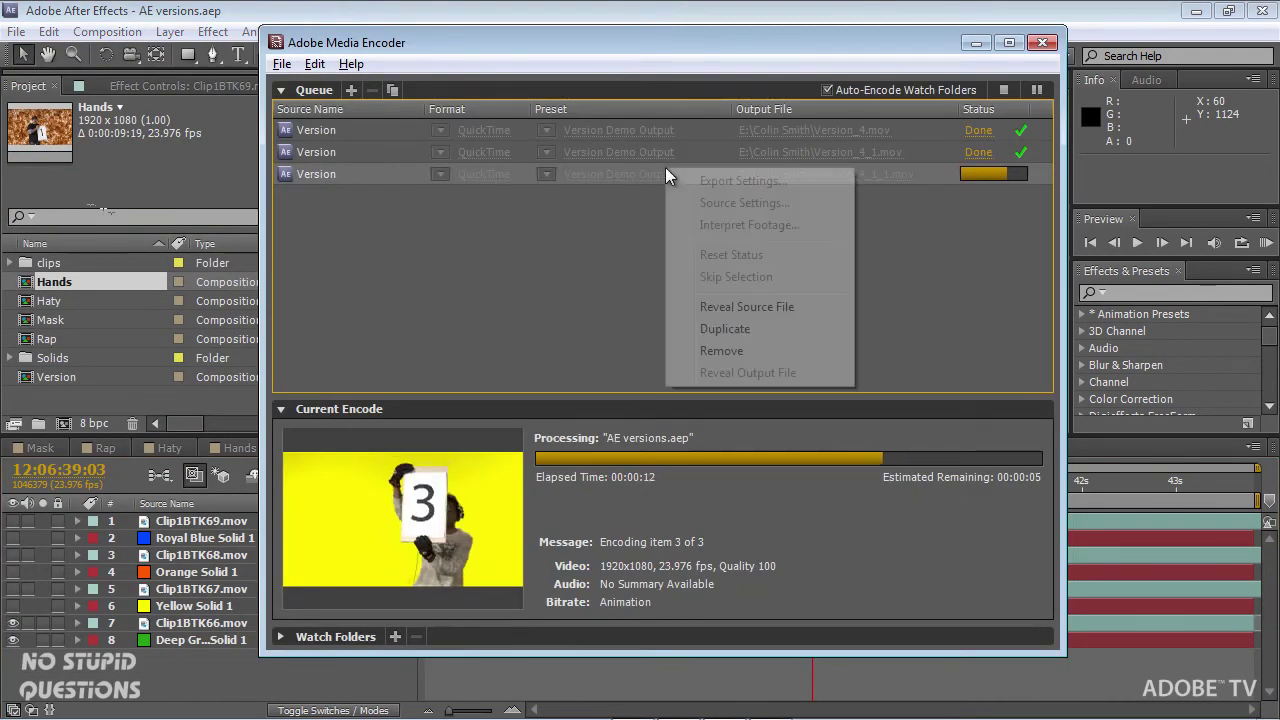
click(726, 329)
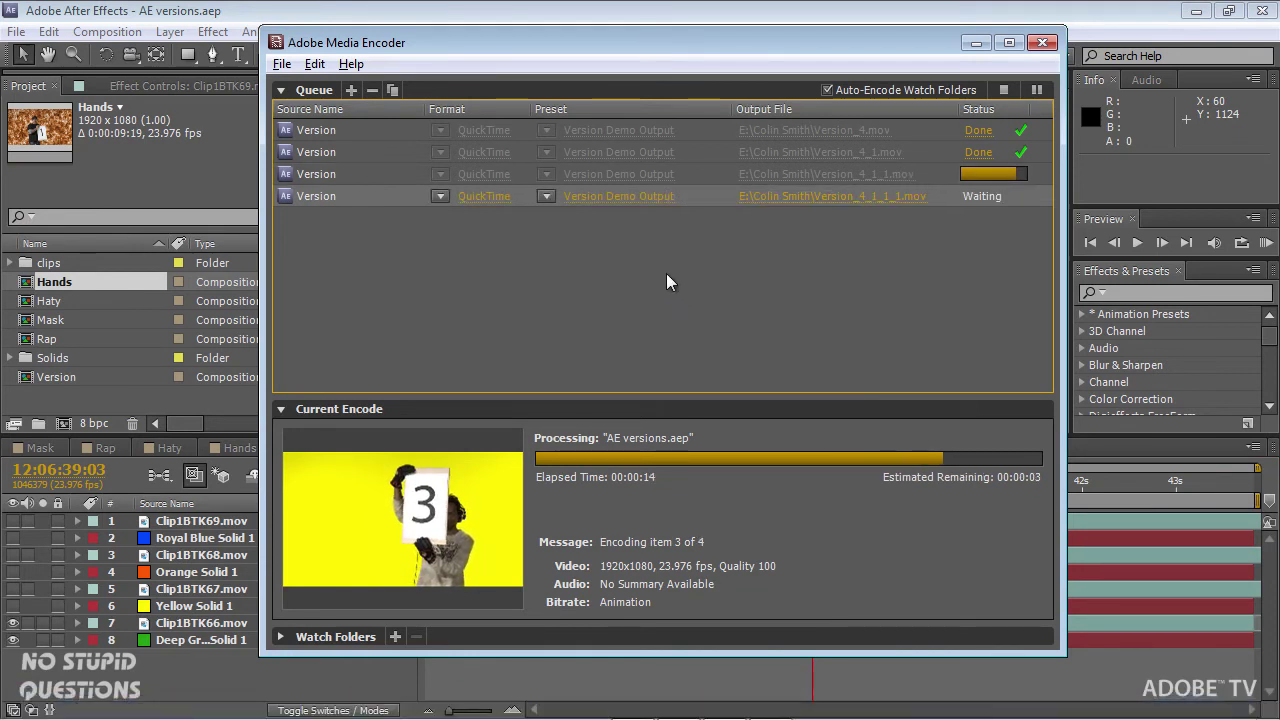